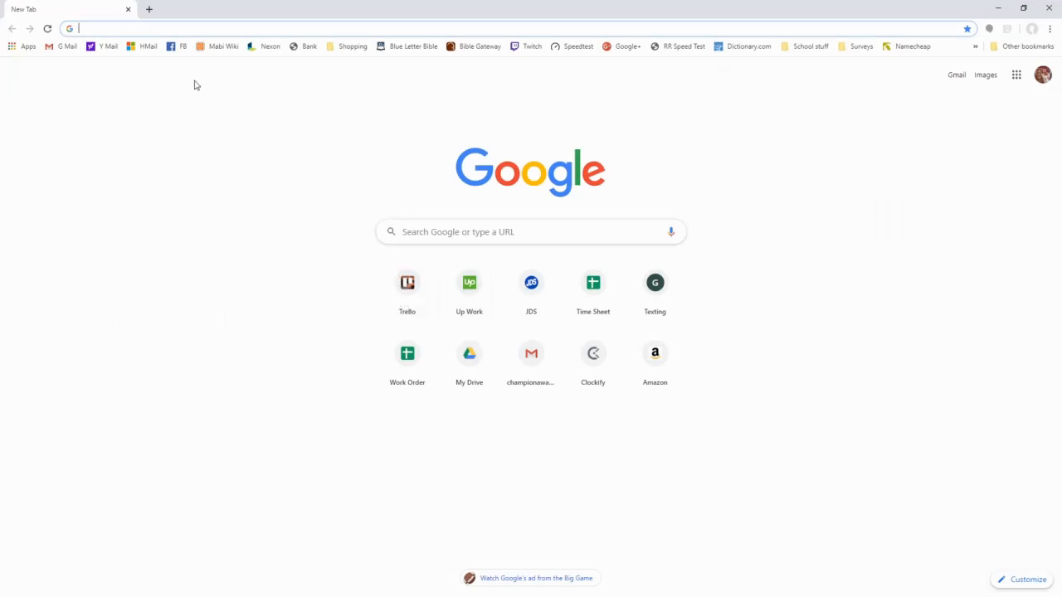
- Search Google for "clipart" and show the image results
{"action": "type", "text": "Cl"}
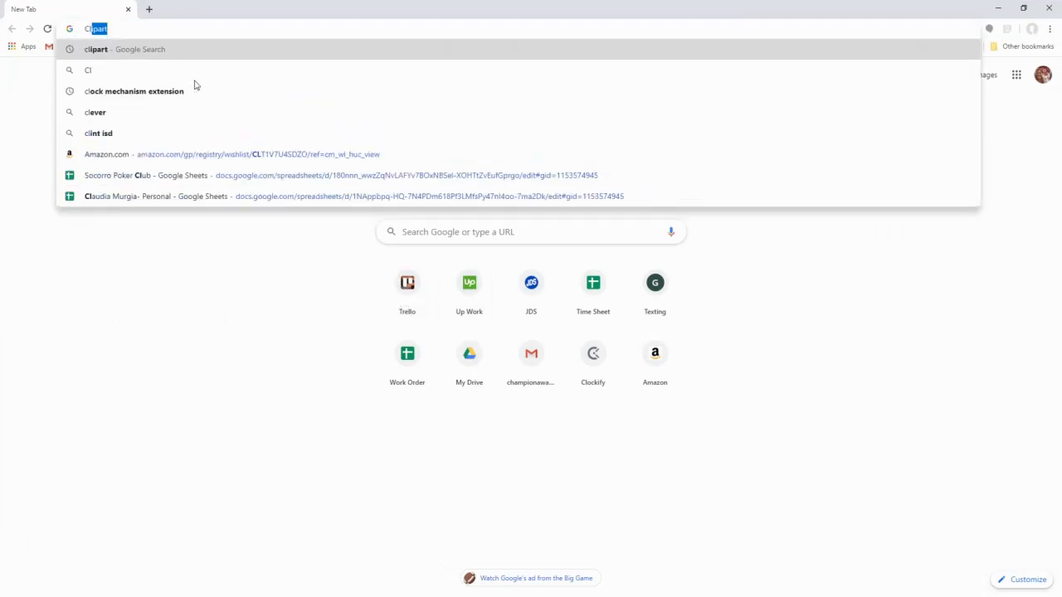
{"action": "type", "text": "ipart"}
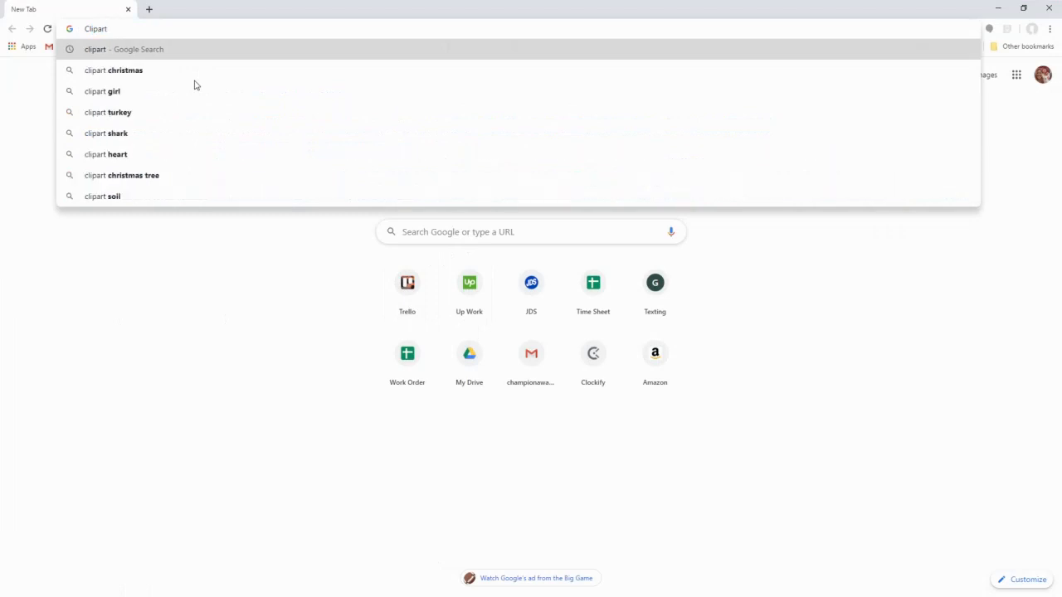
{"action": "key", "text": "Return"}
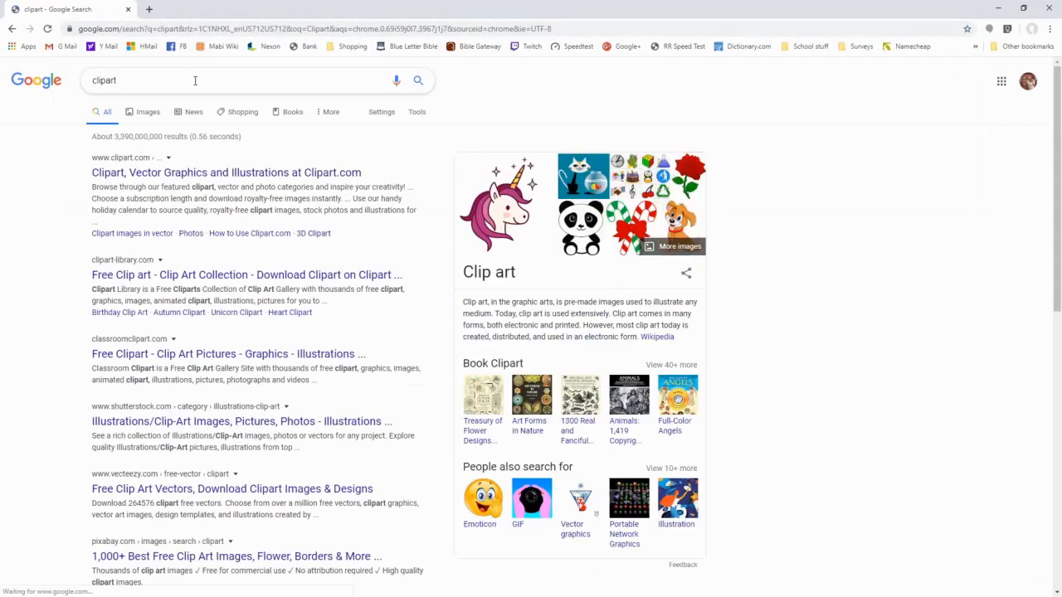
{"action": "left_click", "coordinate": [147, 115]}
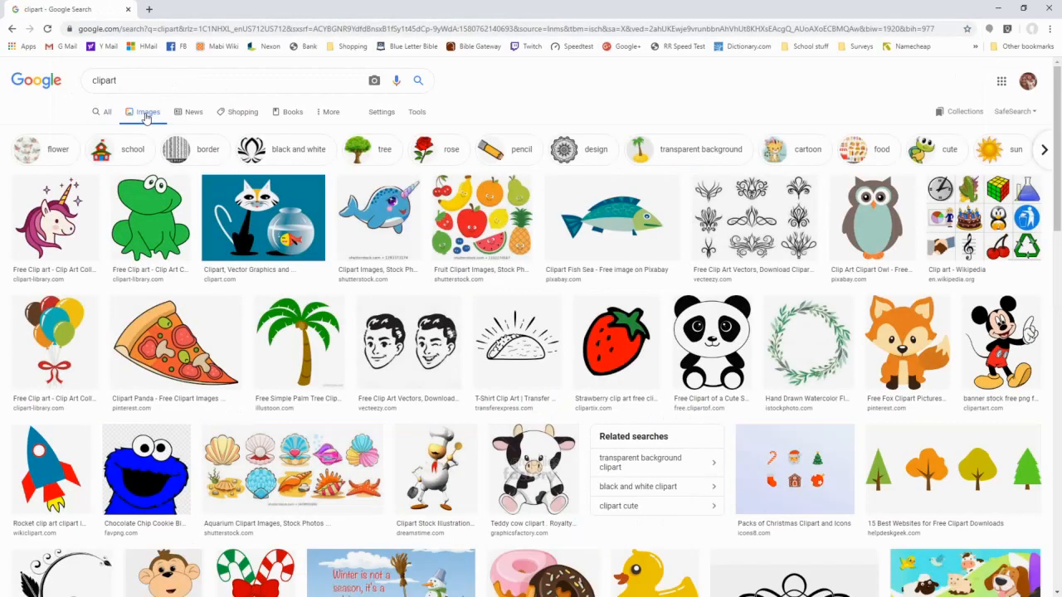
- Filter the clipart image results to the Large size
{"action": "left_click", "coordinate": [417, 112]}
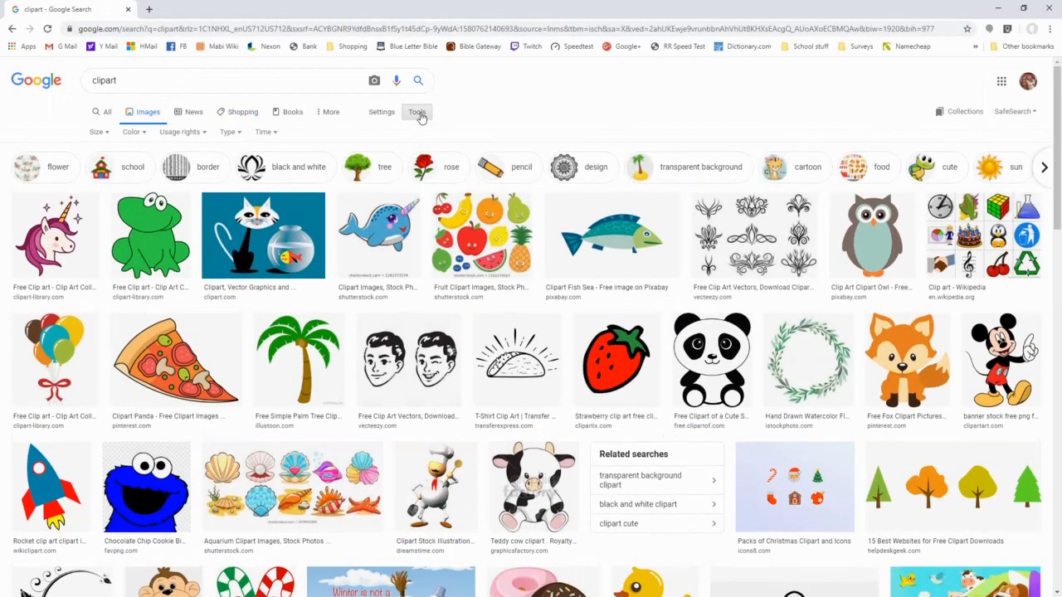
{"action": "left_click", "coordinate": [98, 133]}
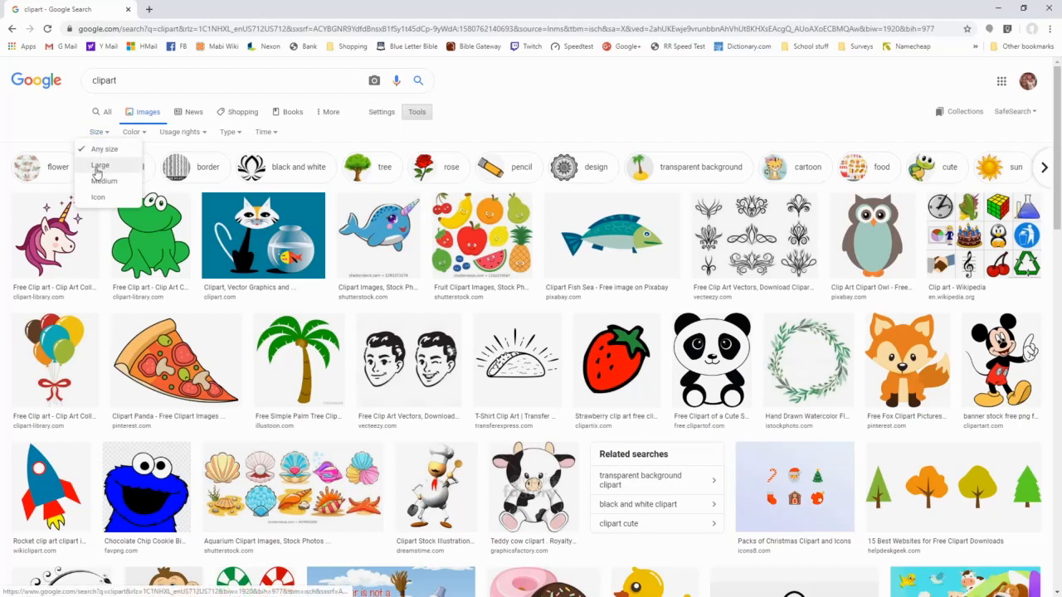
{"action": "left_click", "coordinate": [98, 168]}
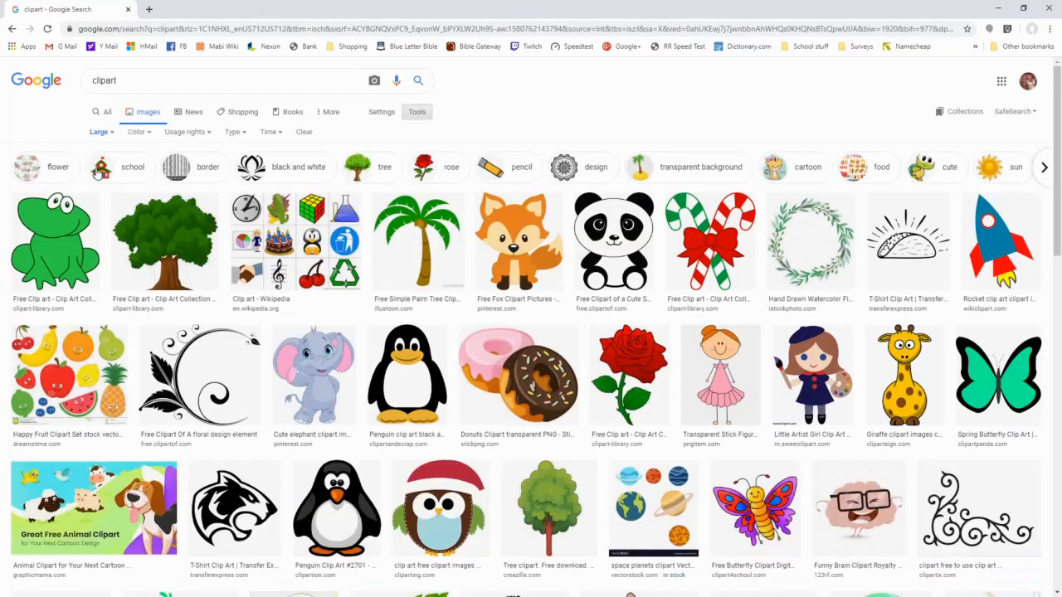
- Open the cute sitting panda result and copy its image
{"action": "left_click", "coordinate": [590, 247]}
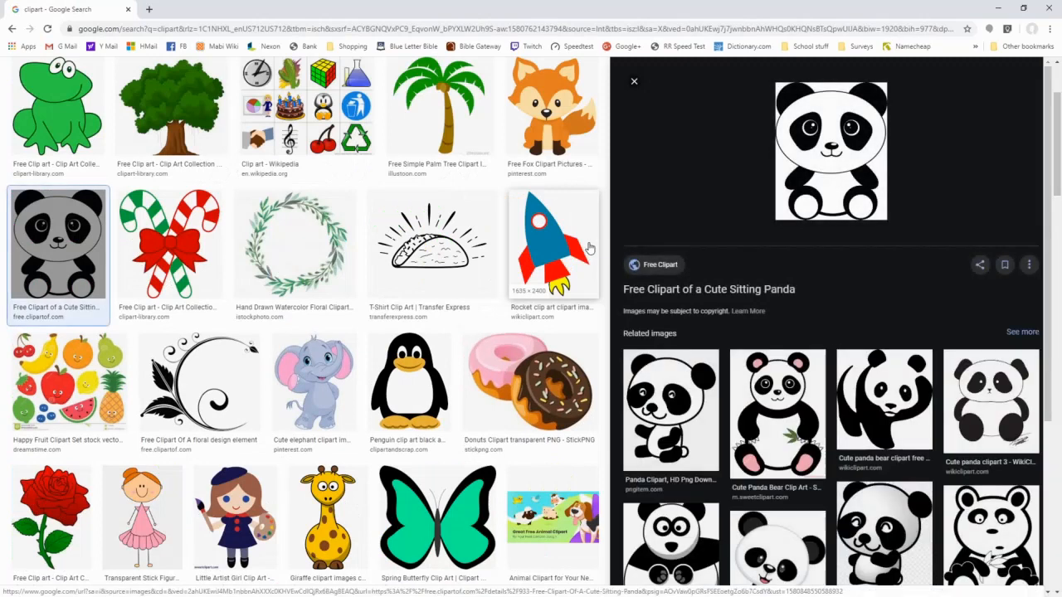
{"action": "right_click", "coordinate": [841, 149]}
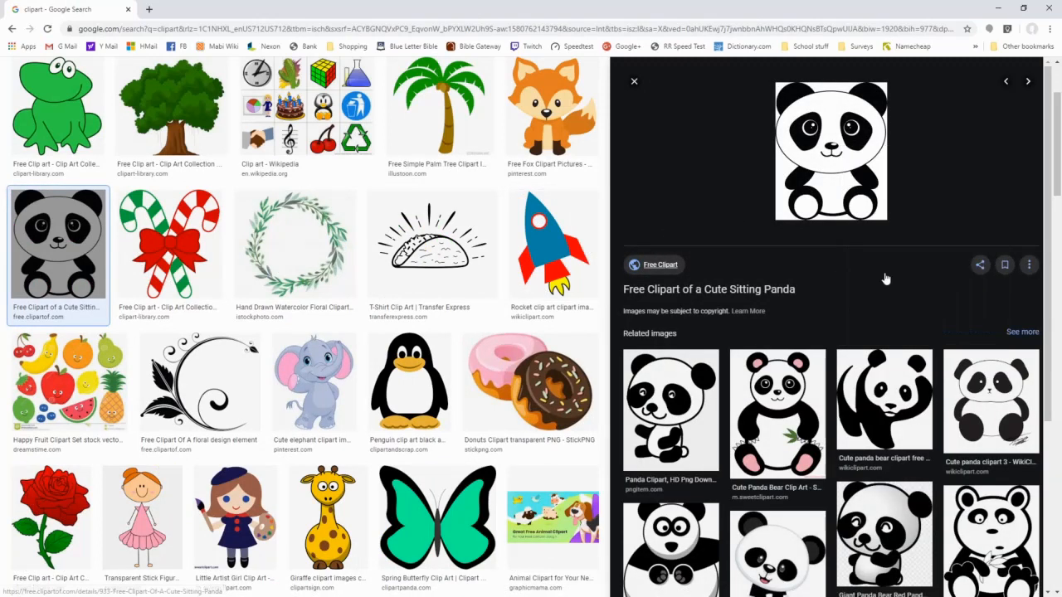
{"action": "left_click", "coordinate": [875, 274]}
- Switch to CorelDRAW and paste the copied panda image onto the blank page
{"action": "left_click", "coordinate": [998, 7]}
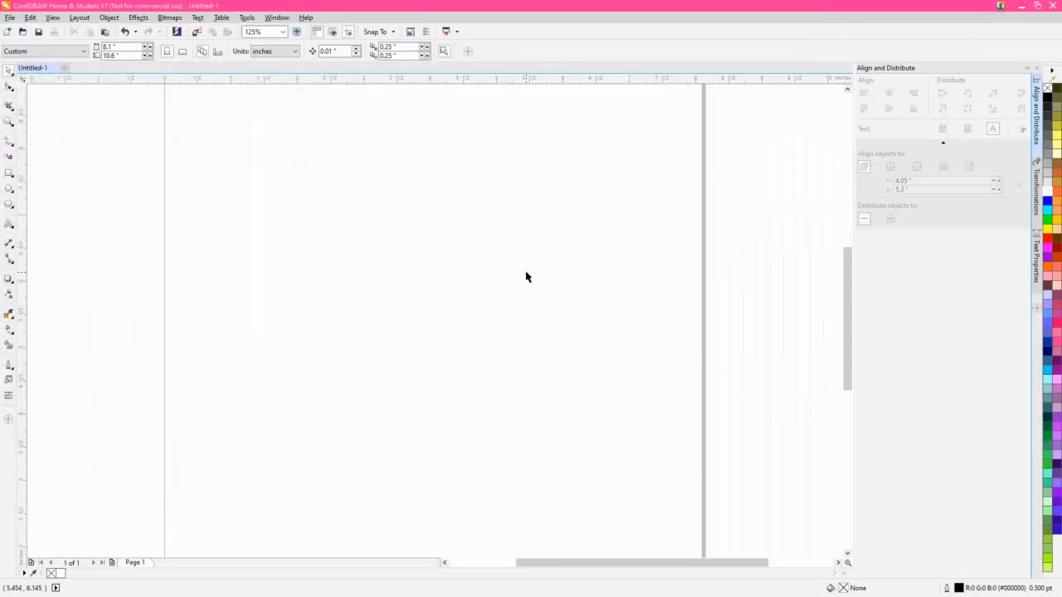
{"action": "key", "text": "F3"}
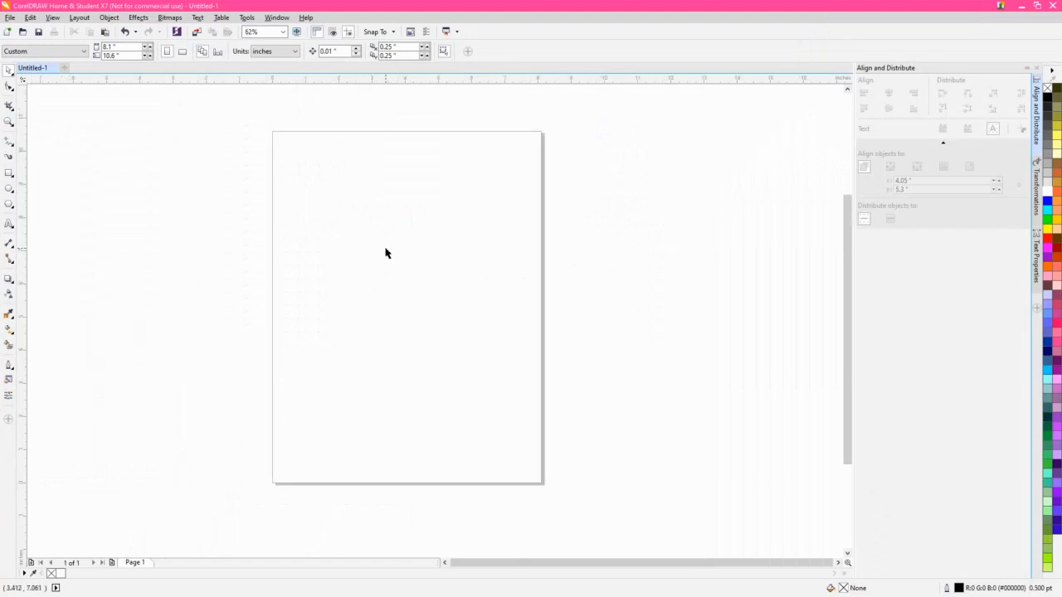
{"action": "key", "text": "ctrl+v"}
{"action": "scroll", "coordinate": [421, 273], "scroll_direction": "up", "scroll_amount": 2}
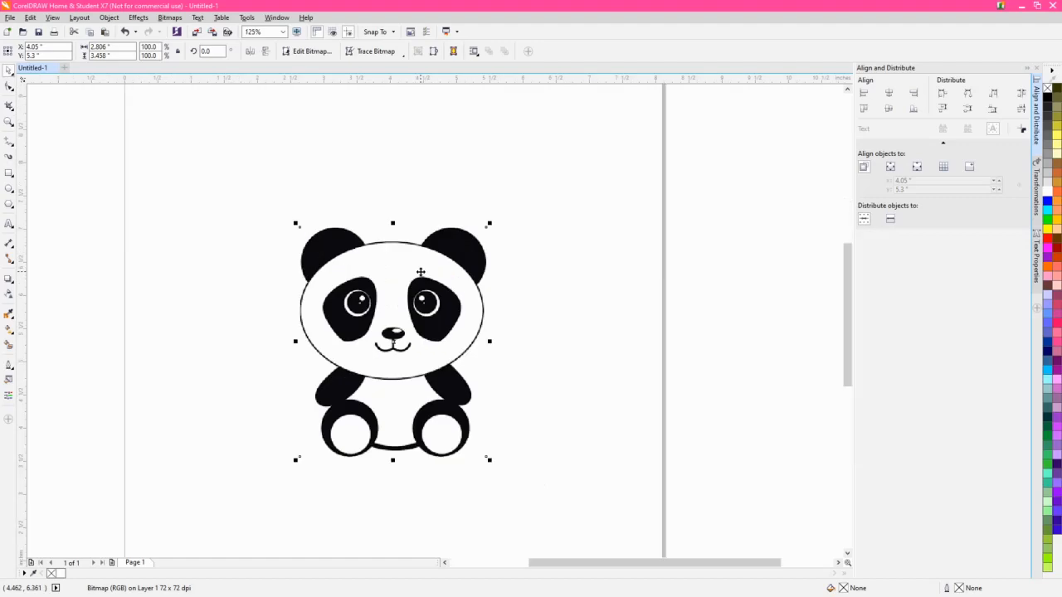
{"action": "scroll", "coordinate": [420, 272], "scroll_direction": "up", "scroll_amount": 1}
{"action": "scroll", "coordinate": [420, 272], "scroll_direction": "down", "scroll_amount": 1}
- Try a Quick Trace of the panda bitmap and undo it
{"action": "left_click", "coordinate": [374, 51]}
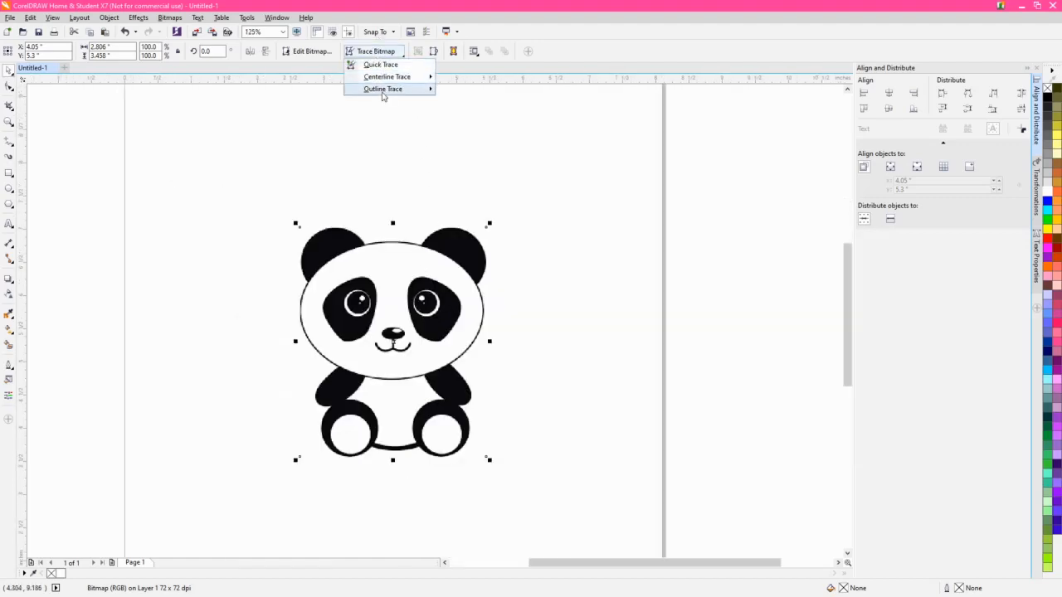
{"action": "left_click", "coordinate": [380, 65]}
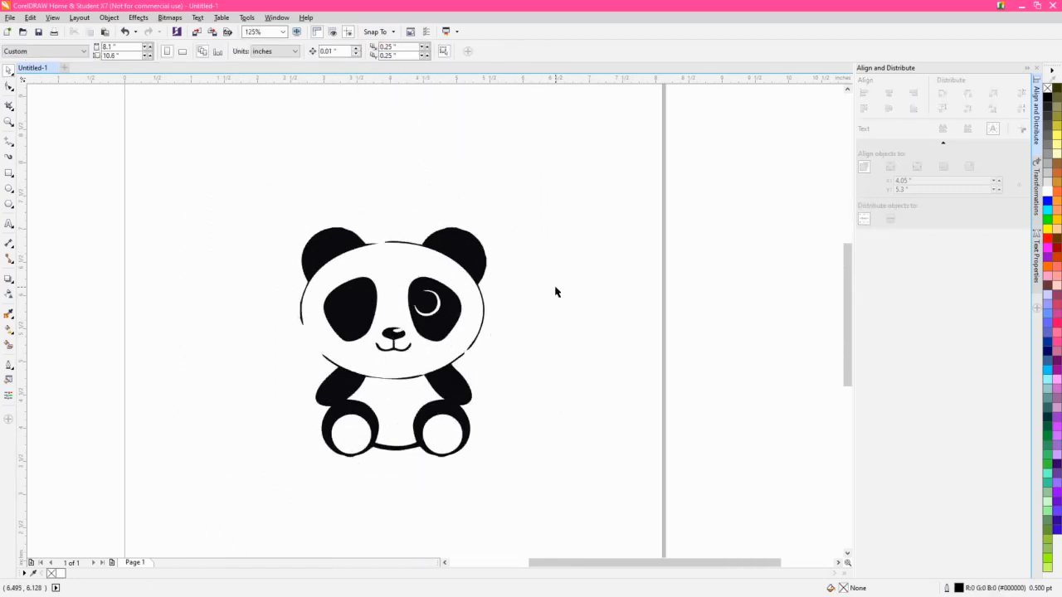
{"action": "key", "text": "ctrl+z"}
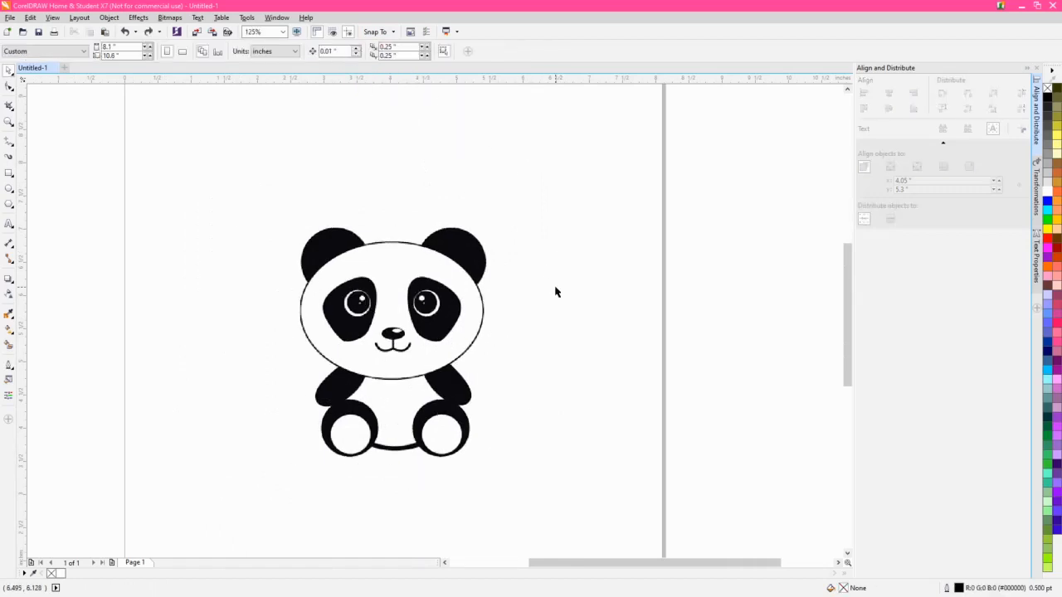
- Try a Clipart outline trace of the panda bitmap with the detail at maximum and inspect the preview closely
{"action": "left_click", "coordinate": [376, 258]}
{"action": "left_click", "coordinate": [375, 51]}
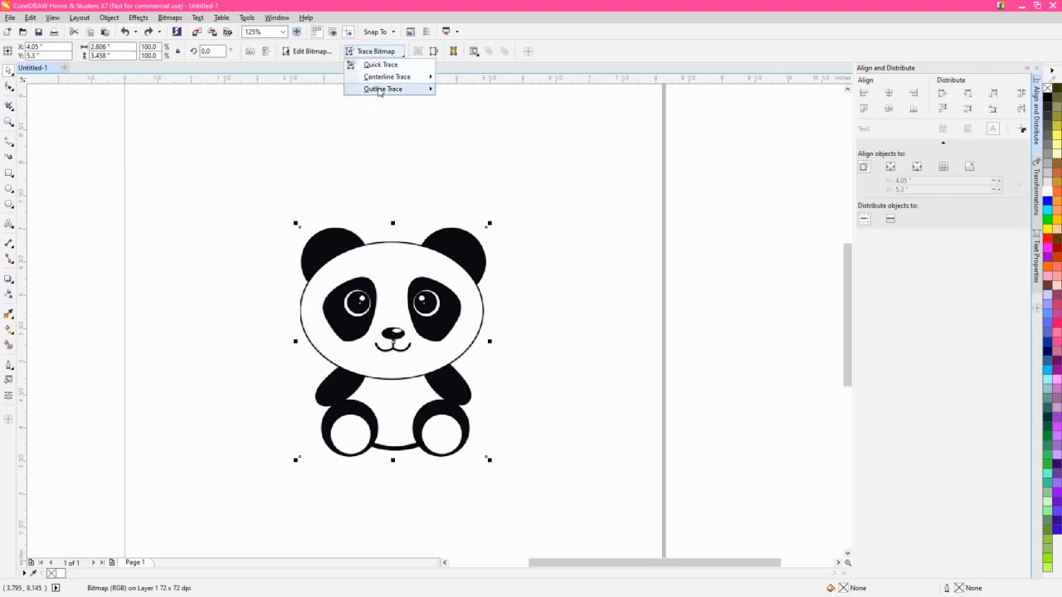
{"action": "mouse_move", "coordinate": [413, 89]}
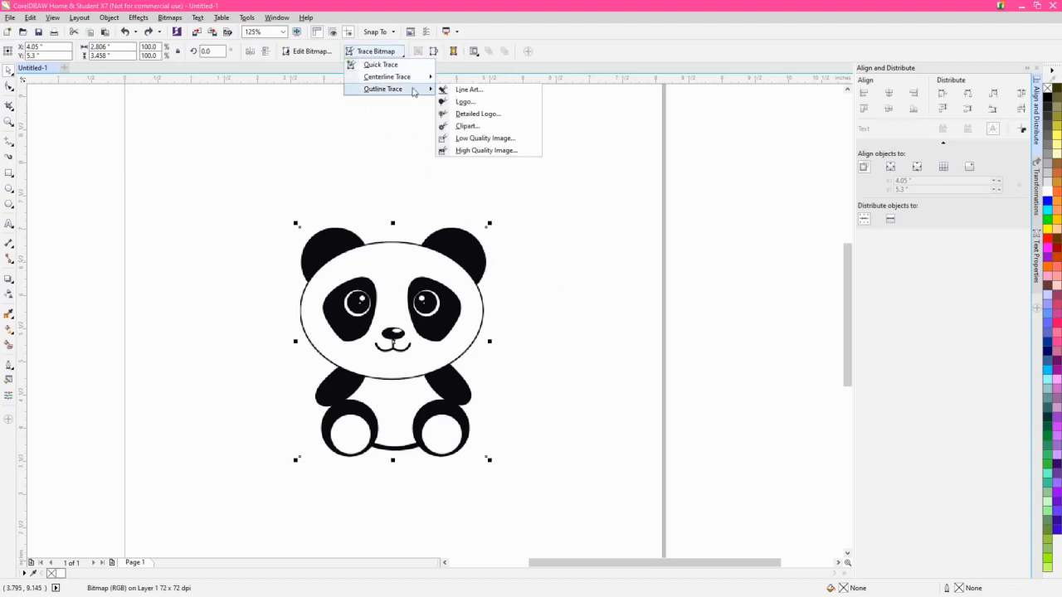
{"action": "left_click", "coordinate": [466, 126]}
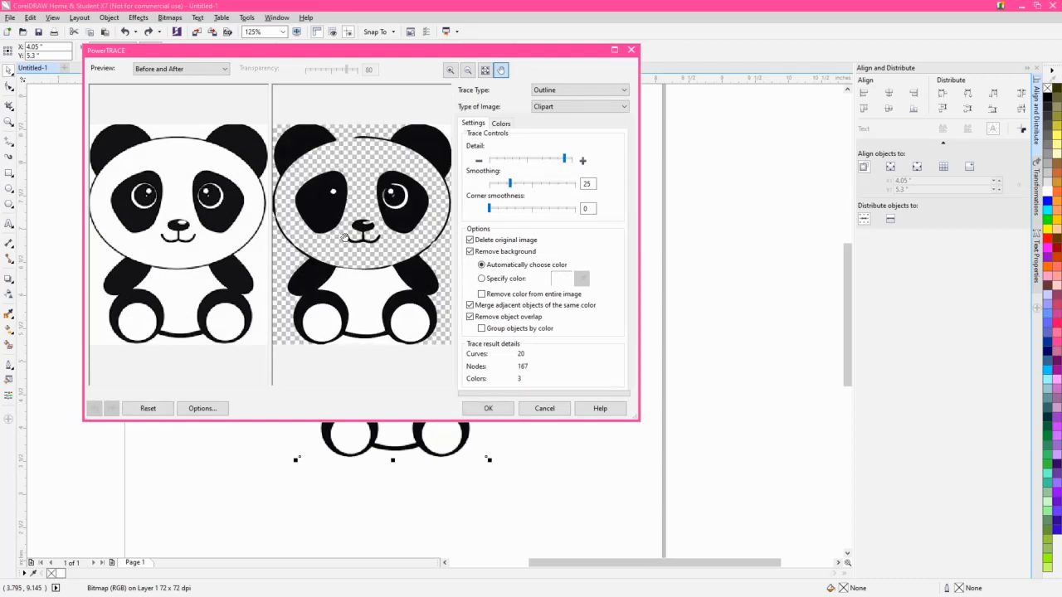
{"action": "left_click_drag", "start_coordinate": [565, 159], "coordinate": [576, 160]}
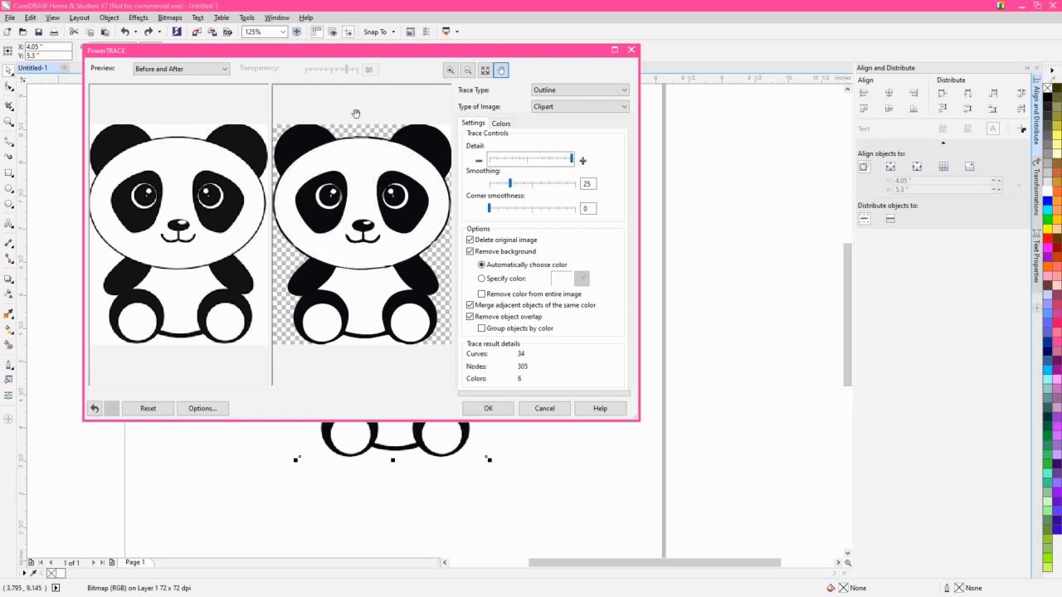
{"action": "scroll", "coordinate": [364, 169], "scroll_direction": "up", "scroll_amount": 1}
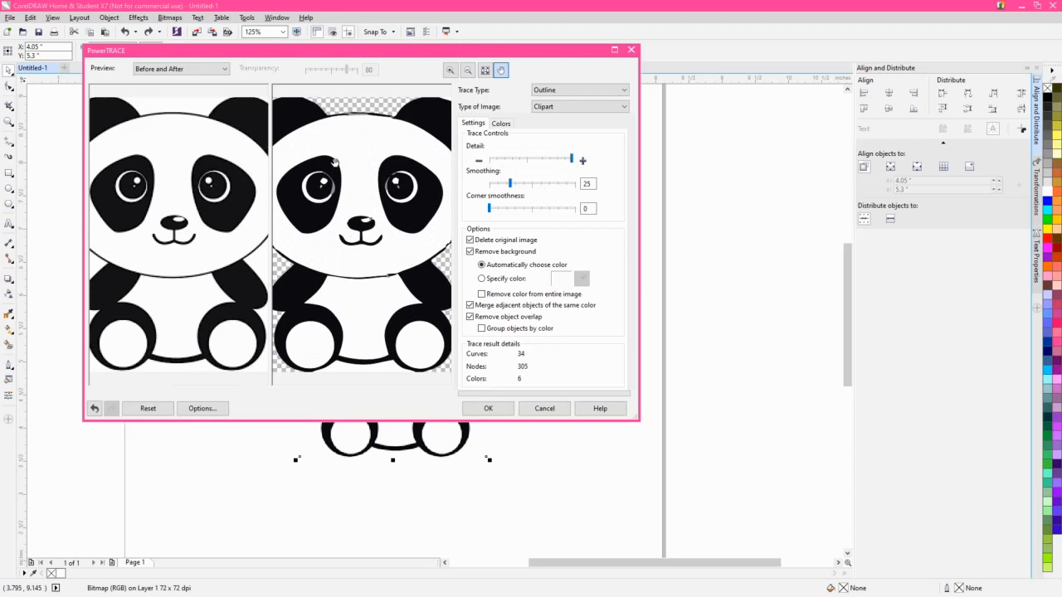
- Try the Black and White color mode for the Clipart trace and cancel the trace
{"action": "left_click", "coordinate": [501, 124]}
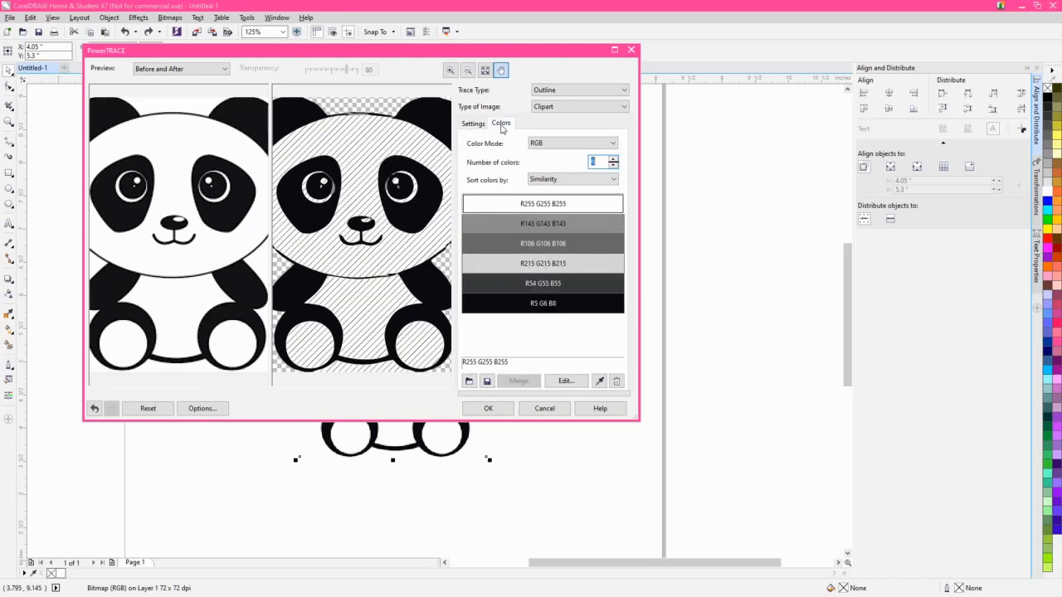
{"action": "left_click", "coordinate": [555, 145]}
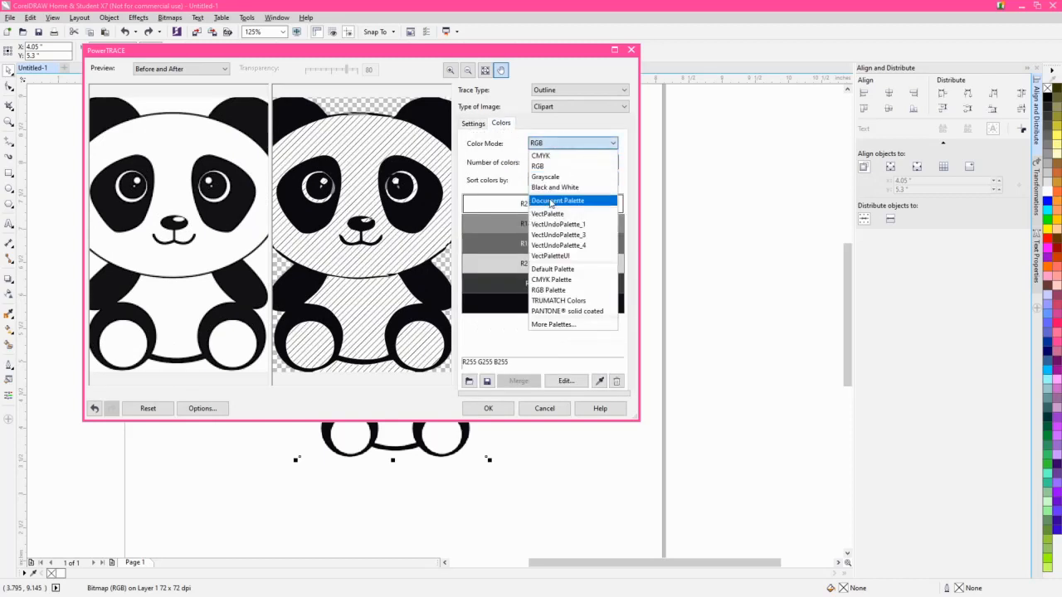
{"action": "left_click", "coordinate": [555, 186]}
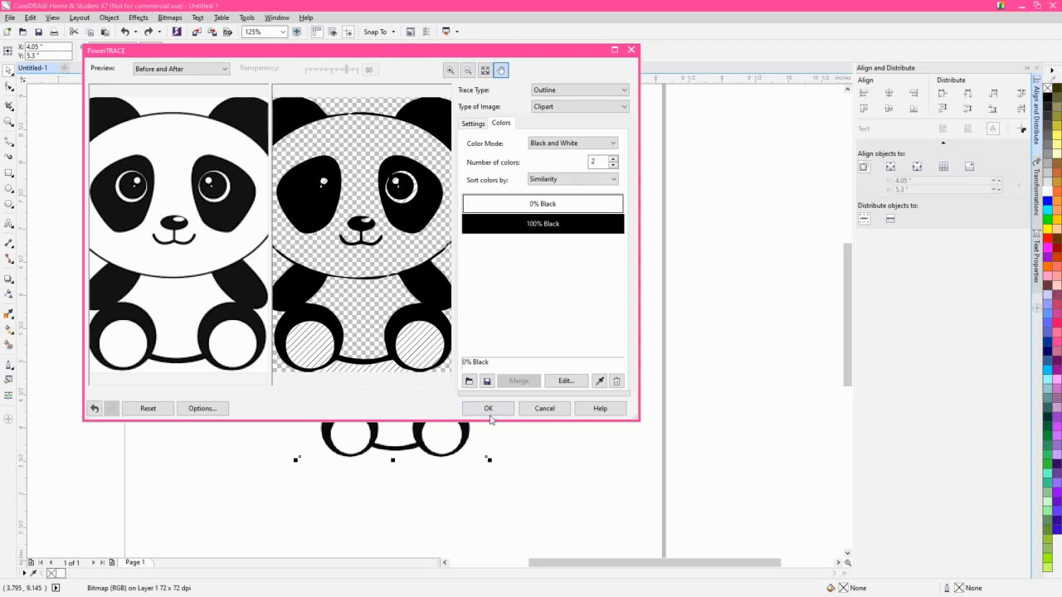
{"action": "left_click", "coordinate": [566, 411]}
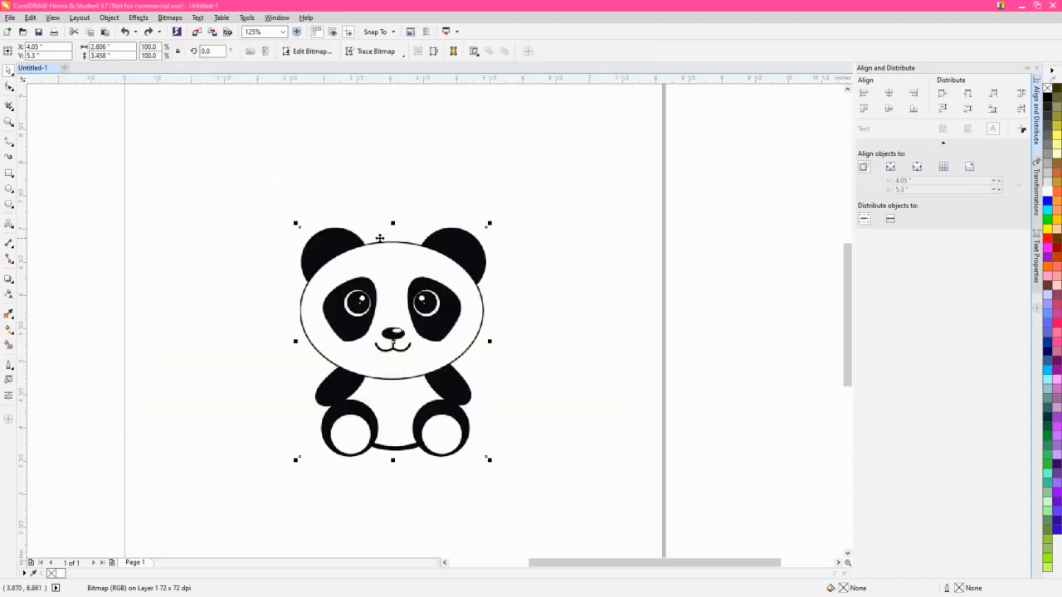
- Apply Auto Adjust to the panda bitmap, comparing it with the original by undoing and redoing the adjustment
{"action": "scroll", "coordinate": [393, 336], "scroll_direction": "up", "scroll_amount": 4}
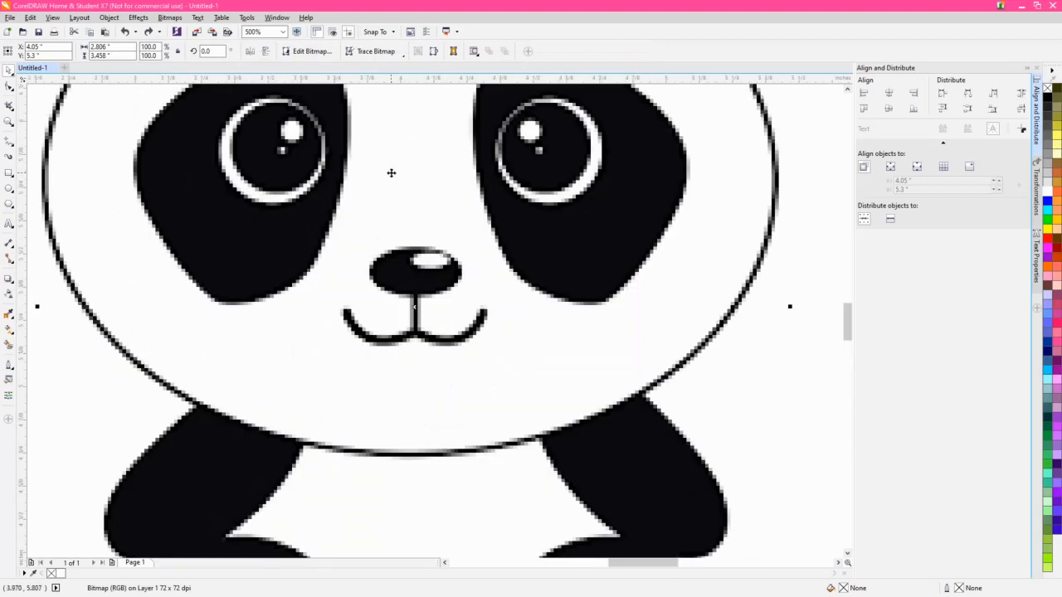
{"action": "left_click_drag", "start_coordinate": [372, 218], "coordinate": [388, 380]}
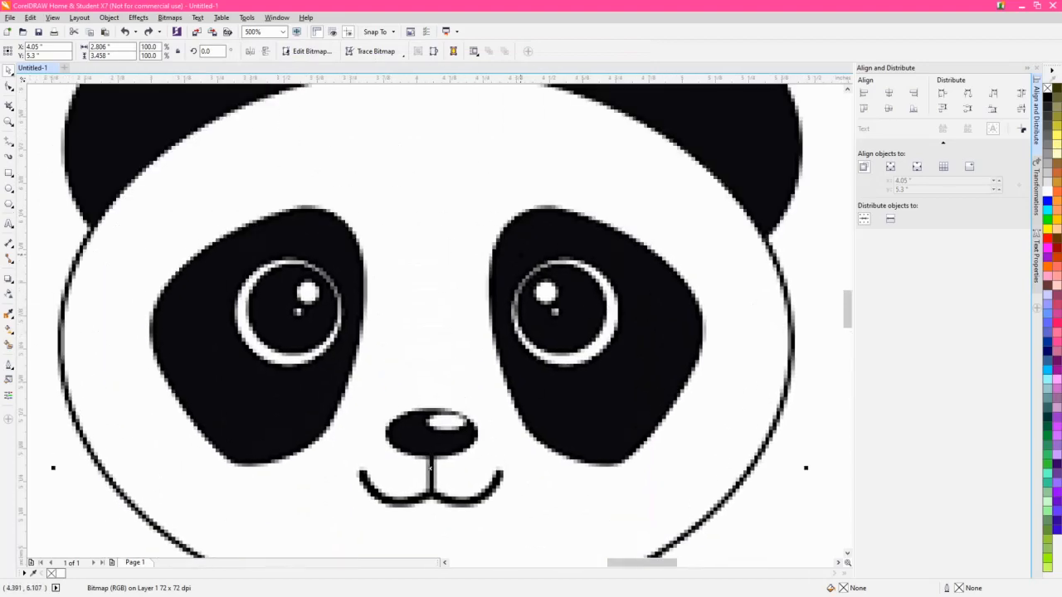
{"action": "left_click", "coordinate": [169, 19]}
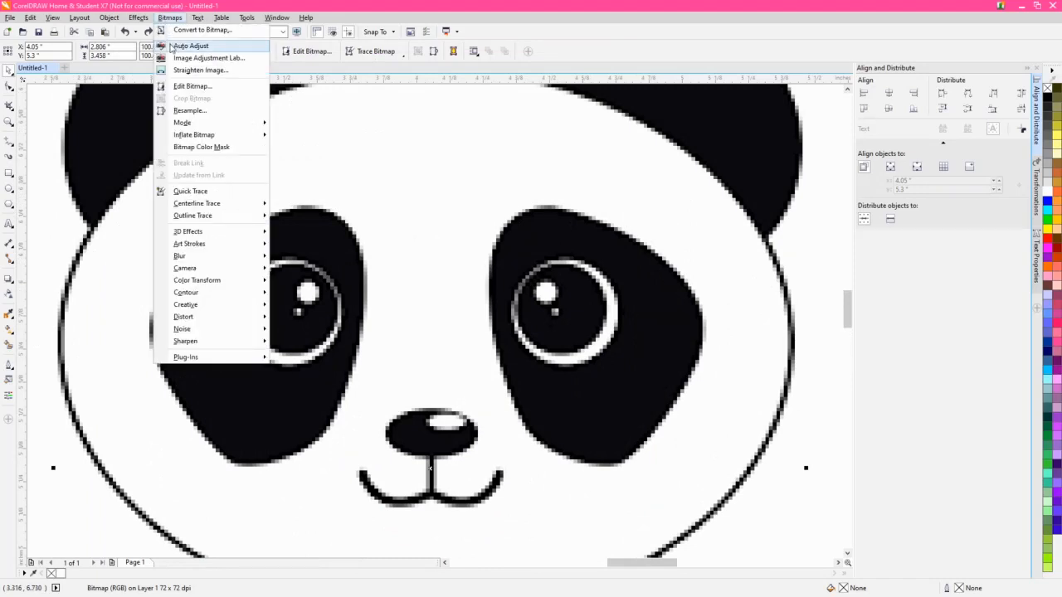
{"action": "left_click", "coordinate": [191, 46]}
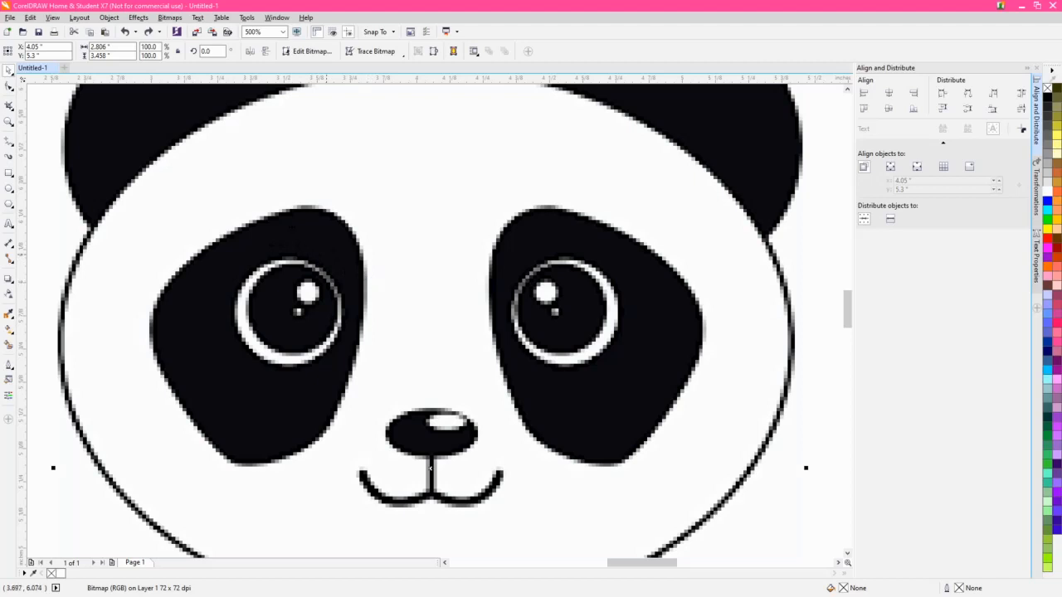
{"action": "left_click", "coordinate": [127, 33]}
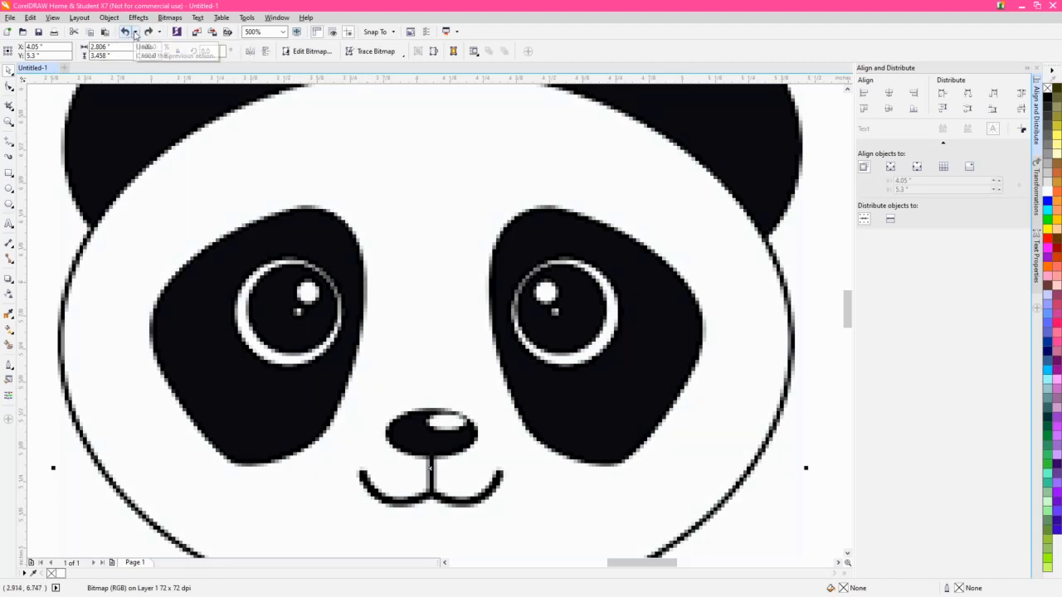
{"action": "left_click", "coordinate": [149, 33]}
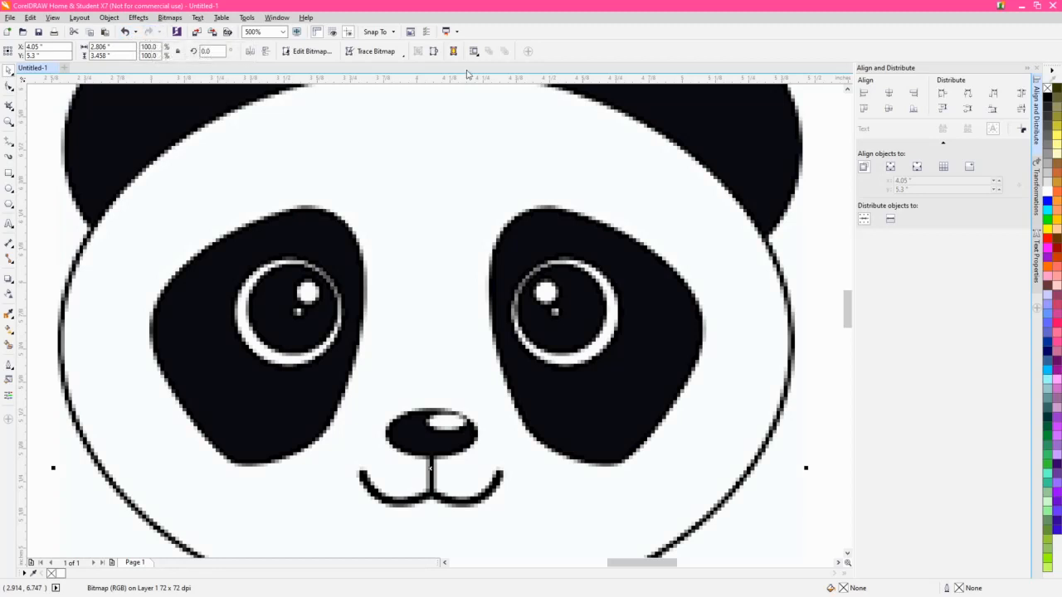
- Try a Clipart outline trace of the auto-adjusted panda bitmap in the Black and White color mode
{"action": "left_click", "coordinate": [371, 52]}
{"action": "mouse_move", "coordinate": [387, 88]}
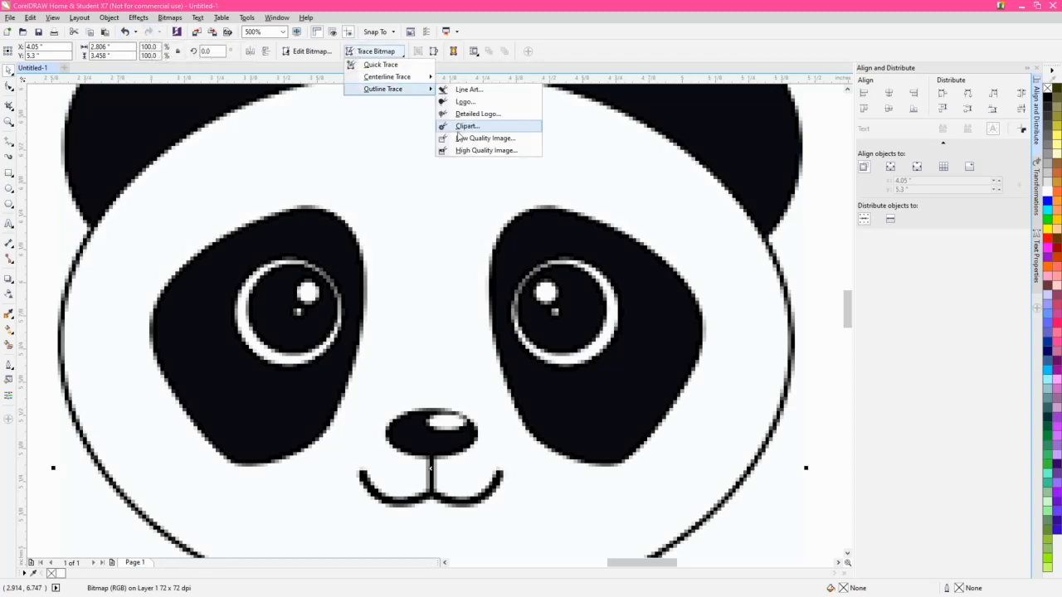
{"action": "left_click", "coordinate": [467, 126]}
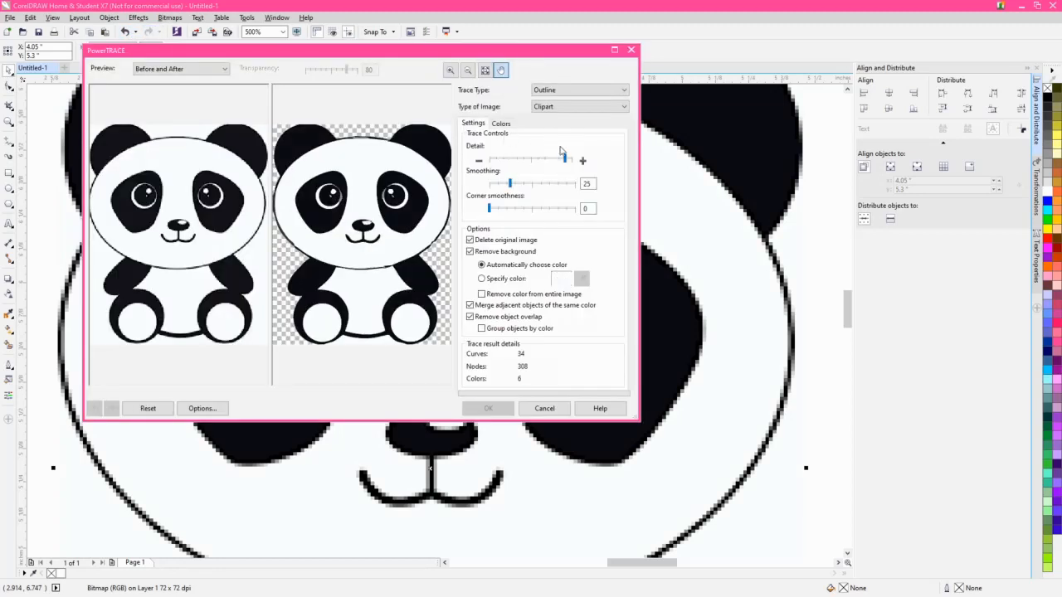
{"action": "left_click", "coordinate": [500, 123]}
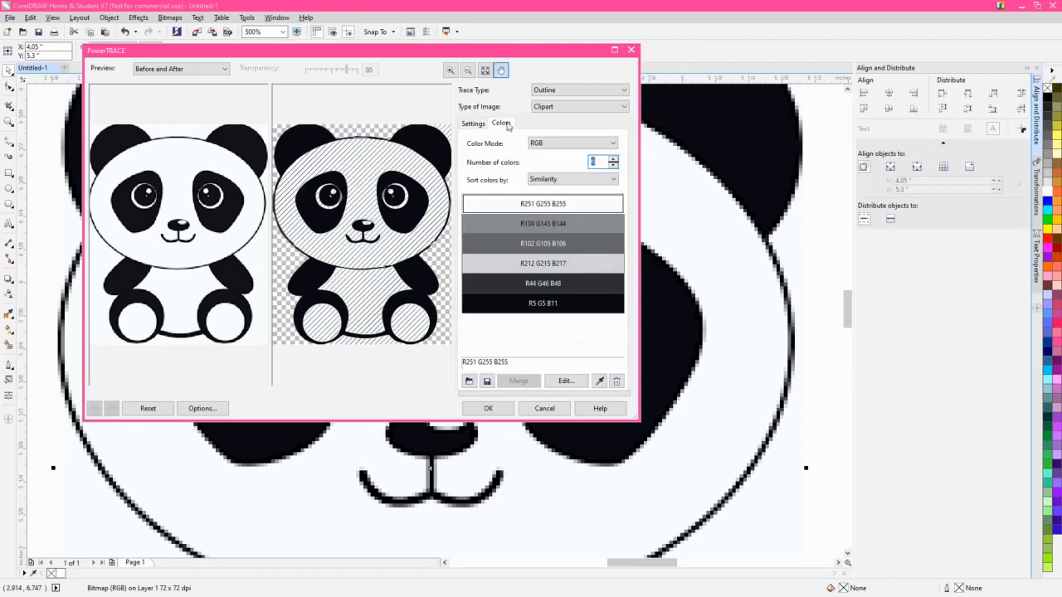
{"action": "left_click", "coordinate": [572, 145]}
{"action": "left_click", "coordinate": [563, 188]}
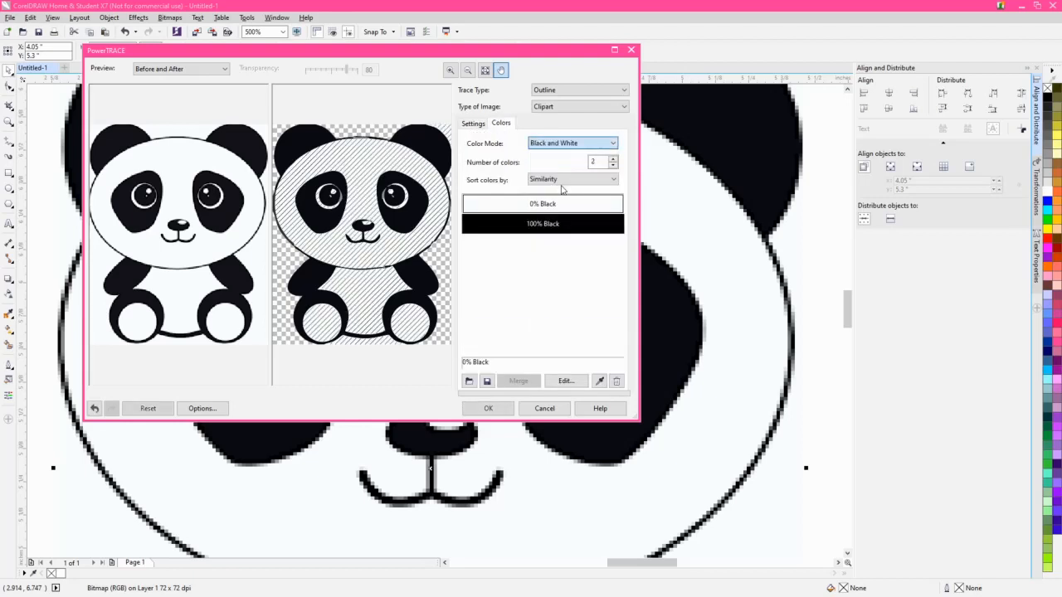
{"action": "left_click", "coordinate": [473, 123]}
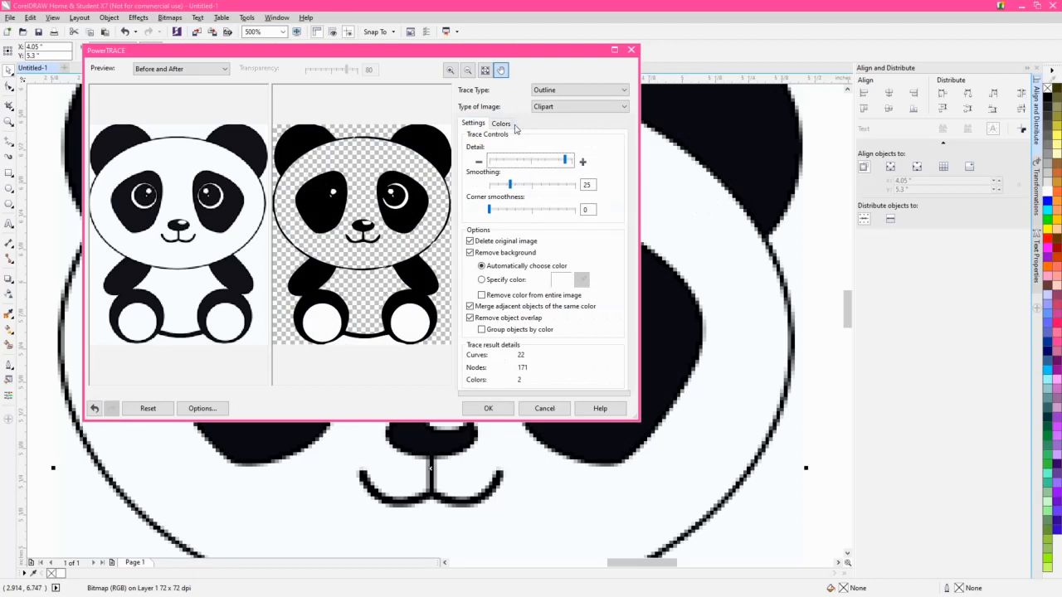
{"action": "left_click", "coordinate": [544, 409]}
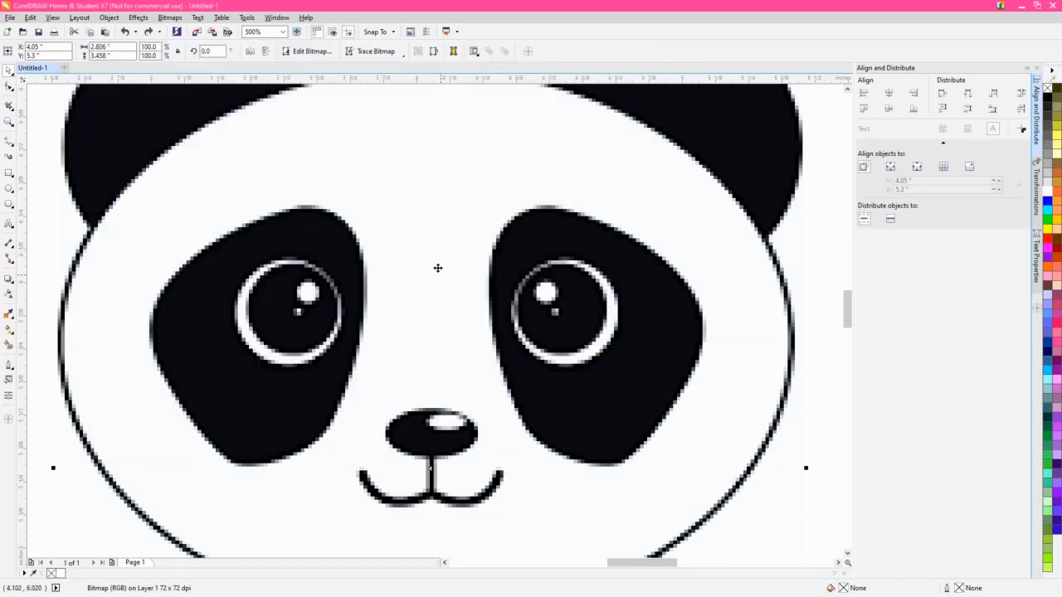
- Adjust the panda bitmap in the Image Adjustment Lab with brightness 78, contrast 26, highlights 85, shadows -97 and midtones 85
{"action": "left_click", "coordinate": [170, 17]}
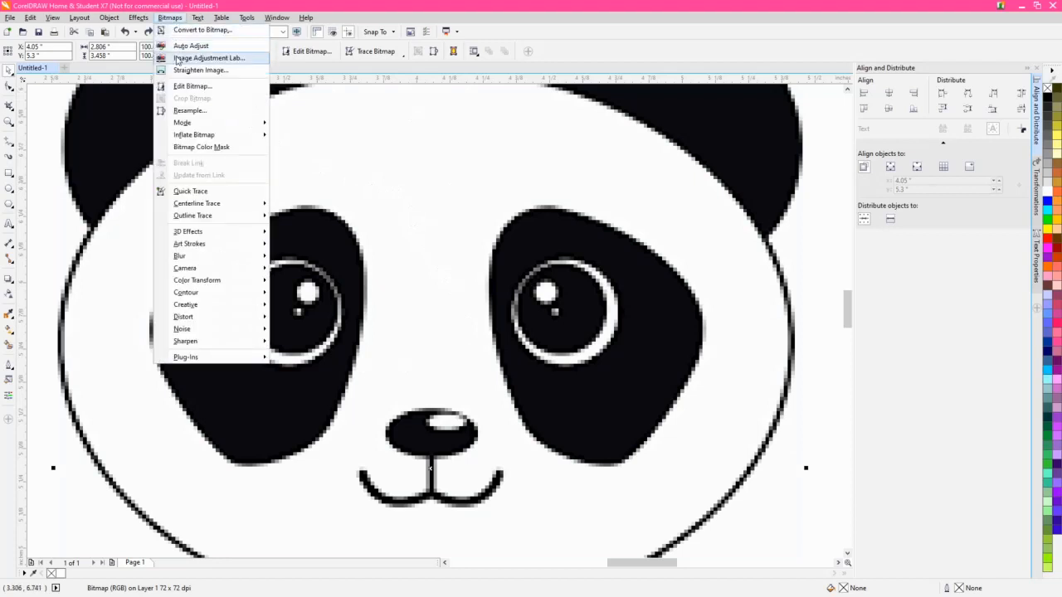
{"action": "left_click", "coordinate": [208, 58]}
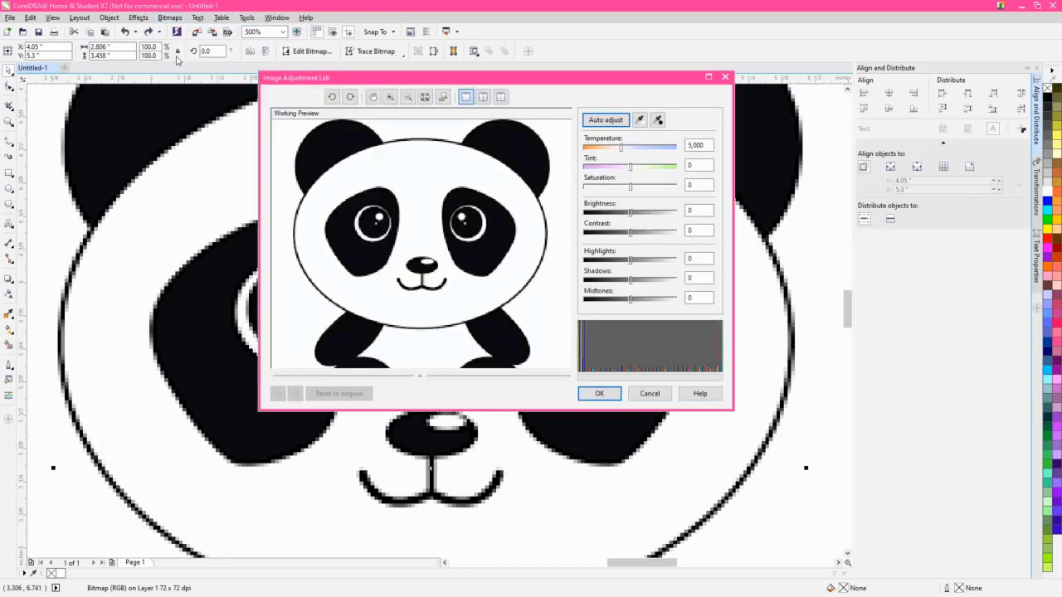
{"action": "left_click", "coordinate": [664, 214]}
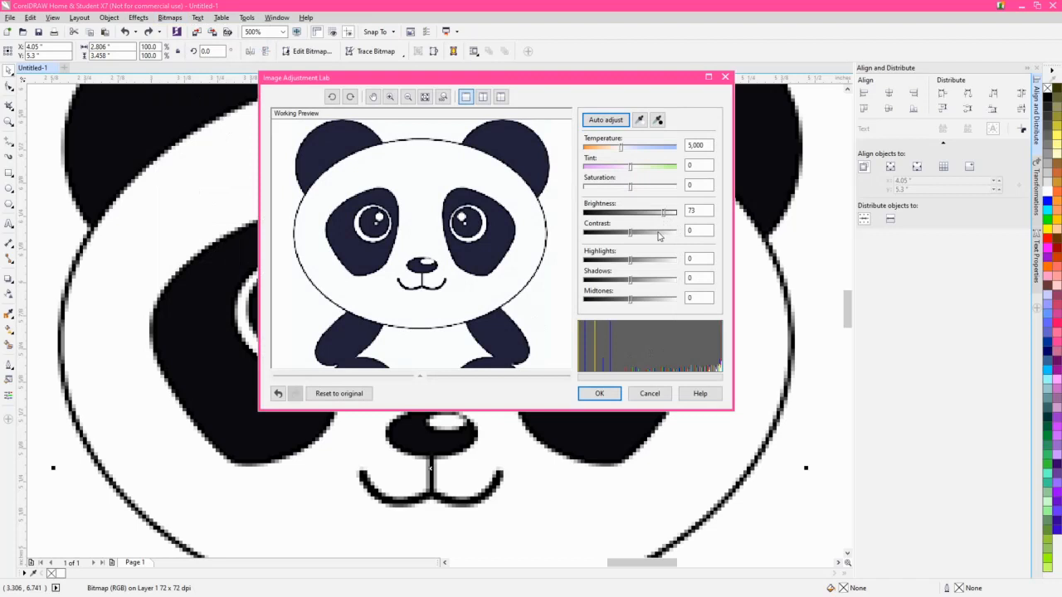
{"action": "left_click", "coordinate": [671, 261]}
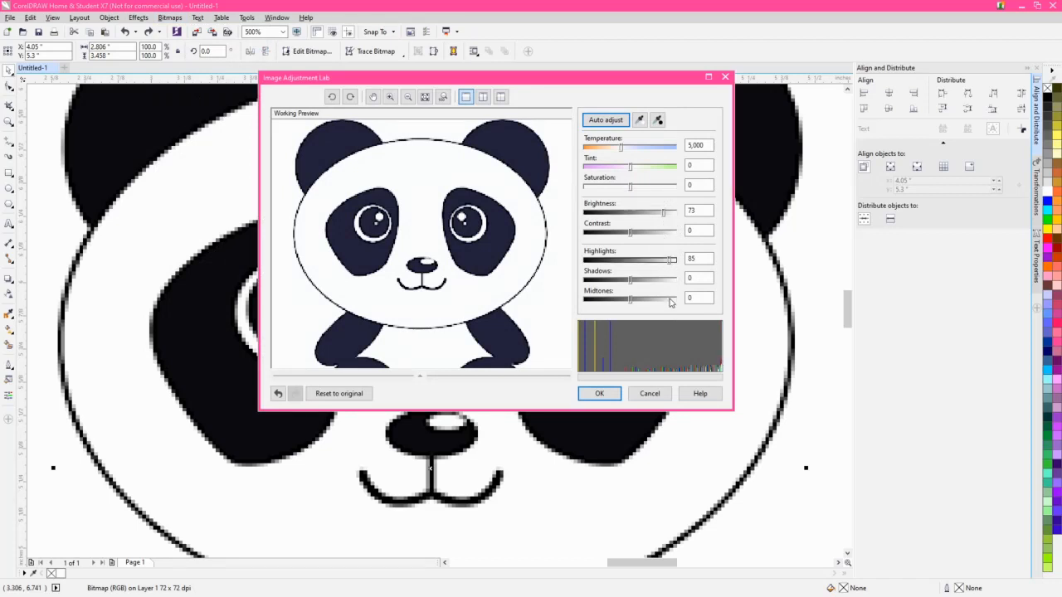
{"action": "left_click", "coordinate": [670, 299]}
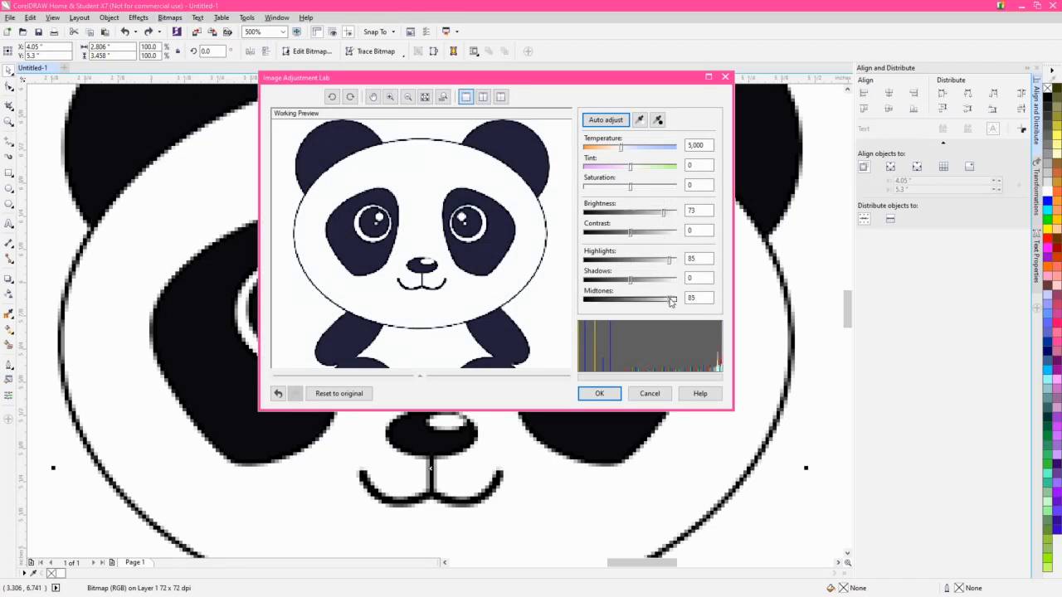
{"action": "left_click", "coordinate": [600, 281]}
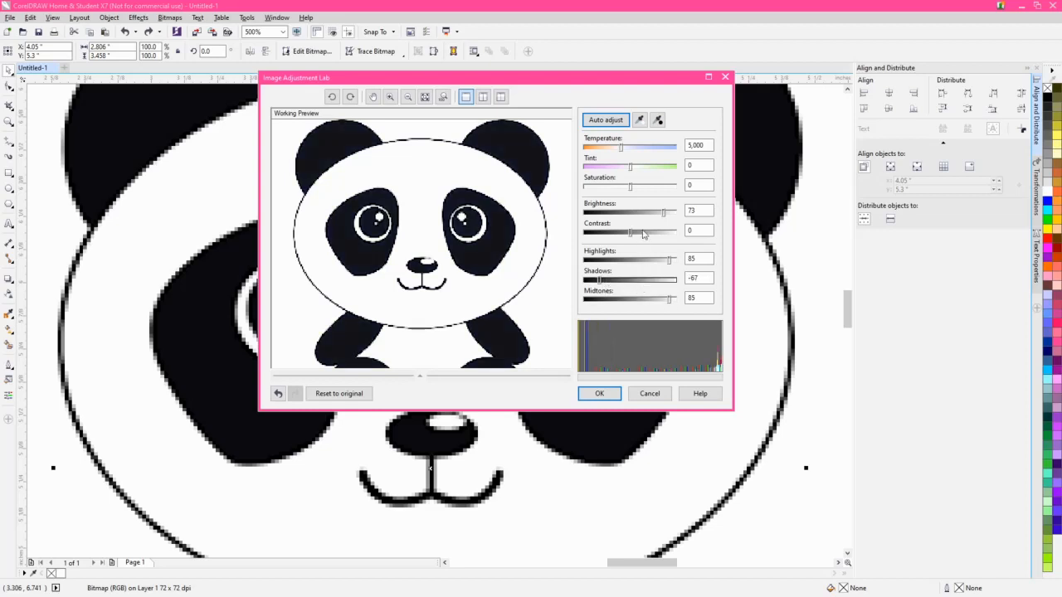
{"action": "left_click", "coordinate": [643, 233]}
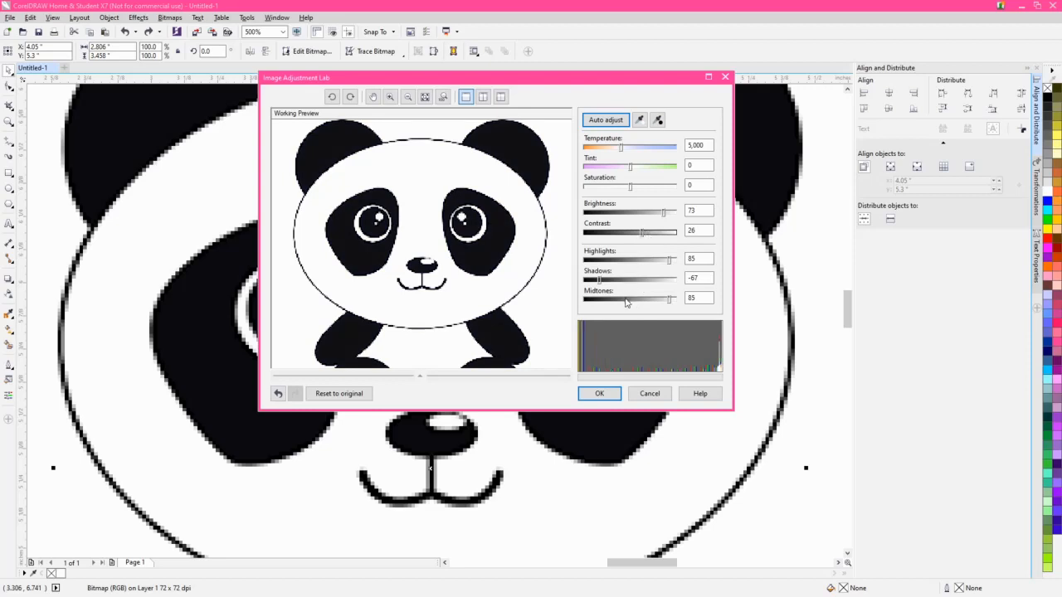
{"action": "left_click", "coordinate": [586, 281]}
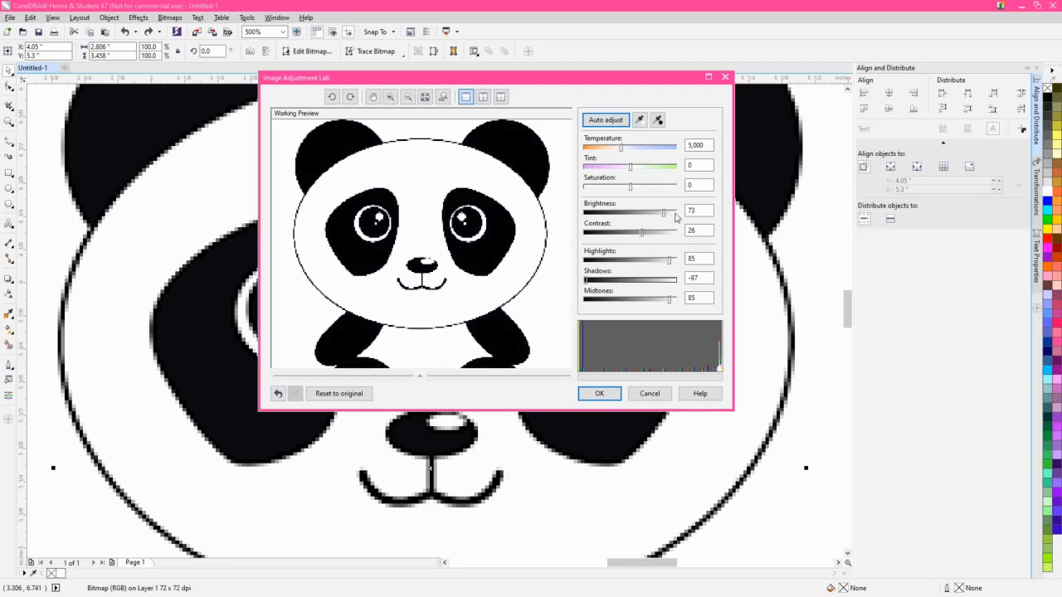
{"action": "left_click", "coordinate": [675, 214]}
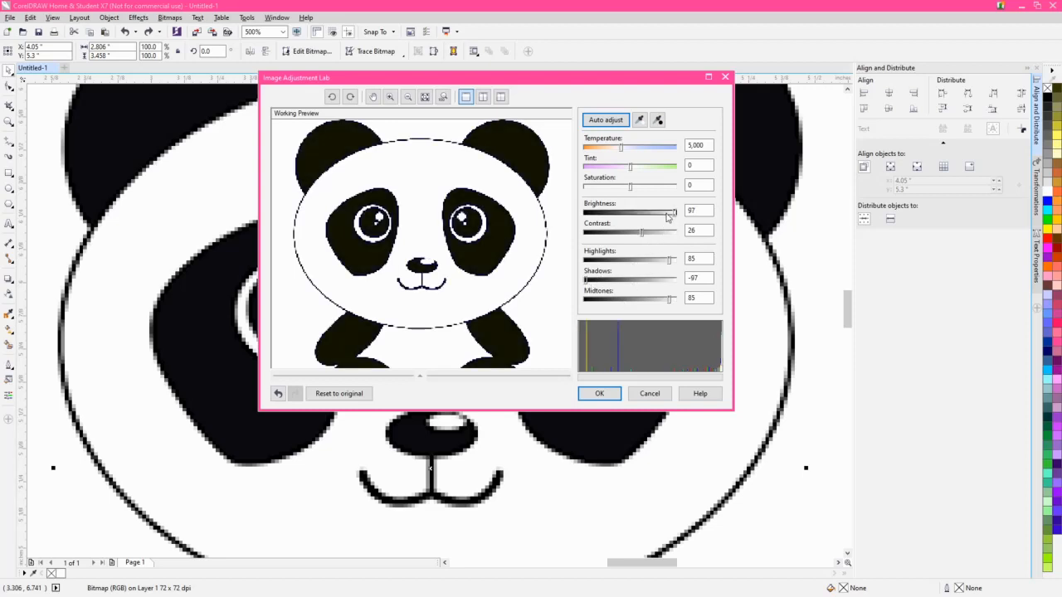
{"action": "left_click", "coordinate": [668, 214]}
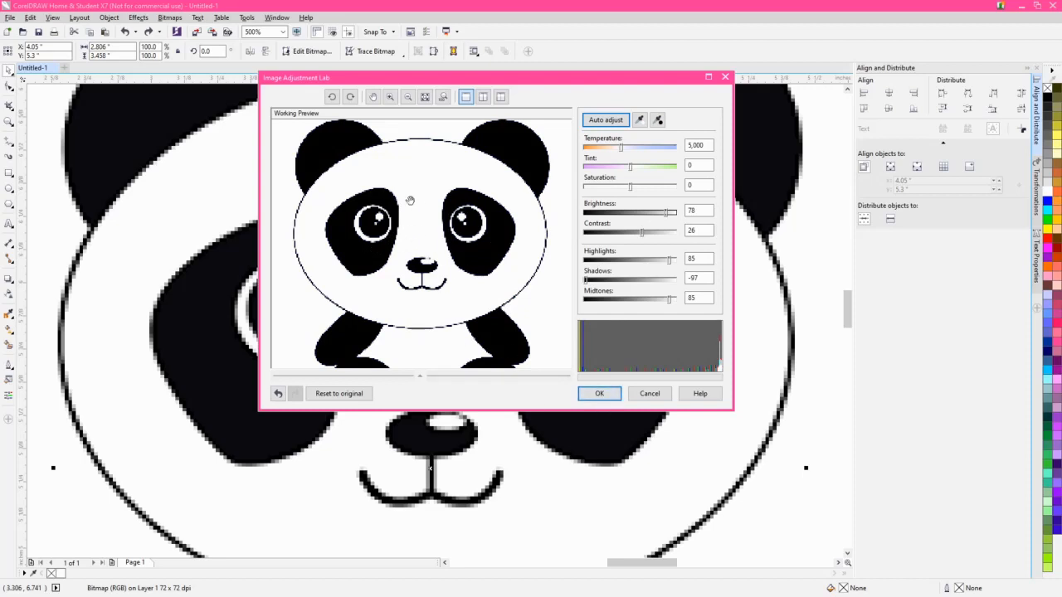
{"action": "left_click", "coordinate": [605, 395]}
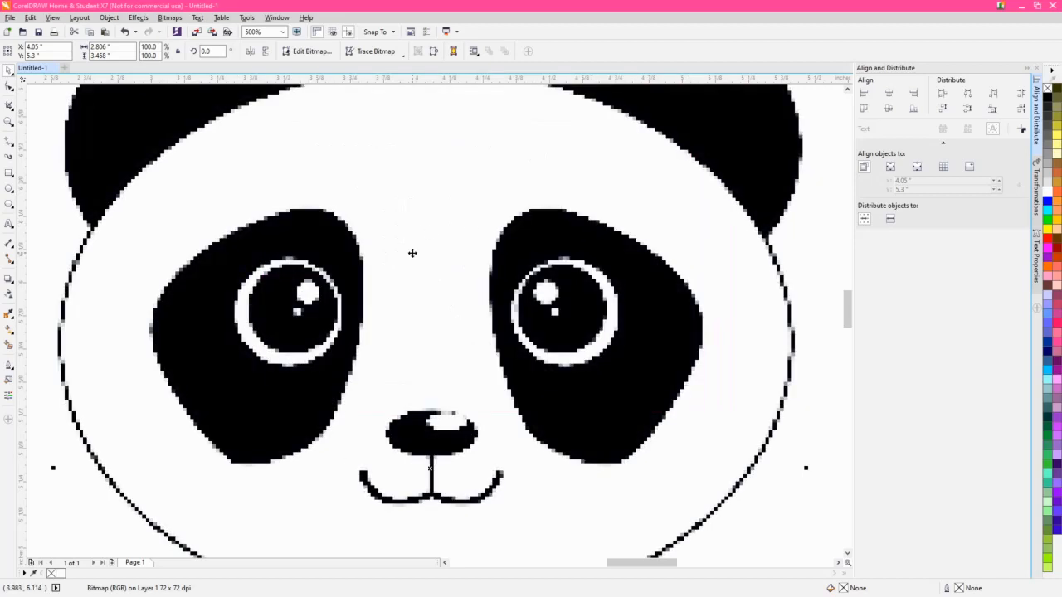
- Start a Clipart outline trace of the adjusted panda bitmap and set its color mode to Black and White
{"action": "left_click", "coordinate": [367, 54]}
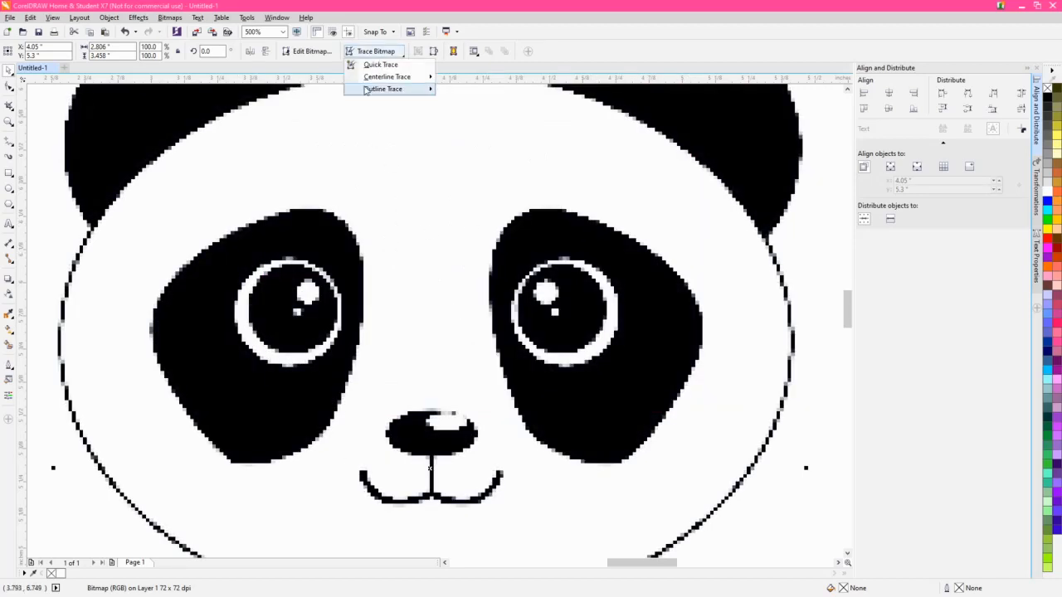
{"action": "mouse_move", "coordinate": [366, 90]}
{"action": "left_click", "coordinate": [470, 130]}
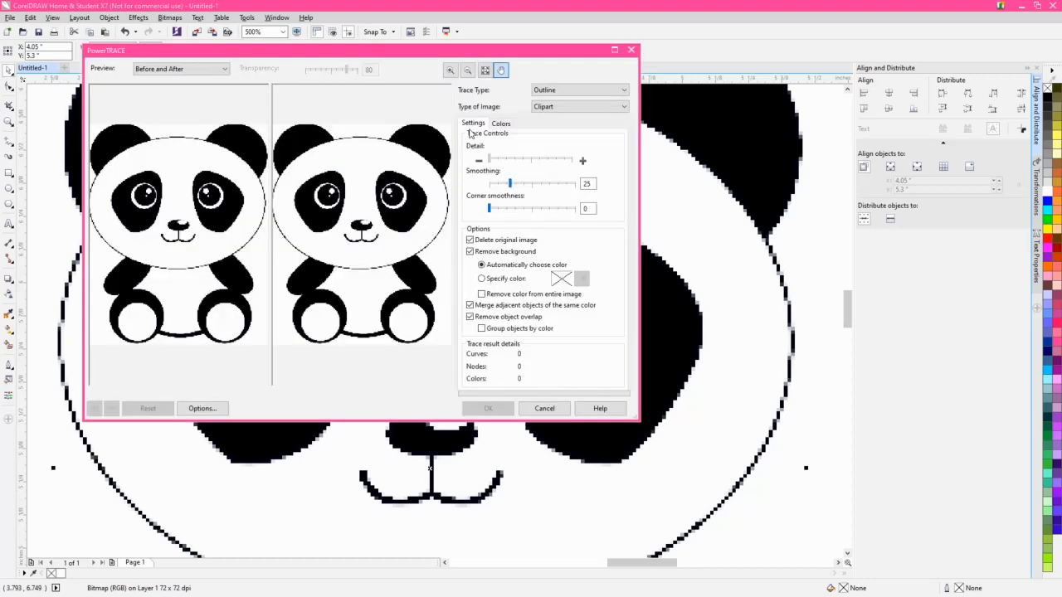
{"action": "left_click", "coordinate": [501, 123]}
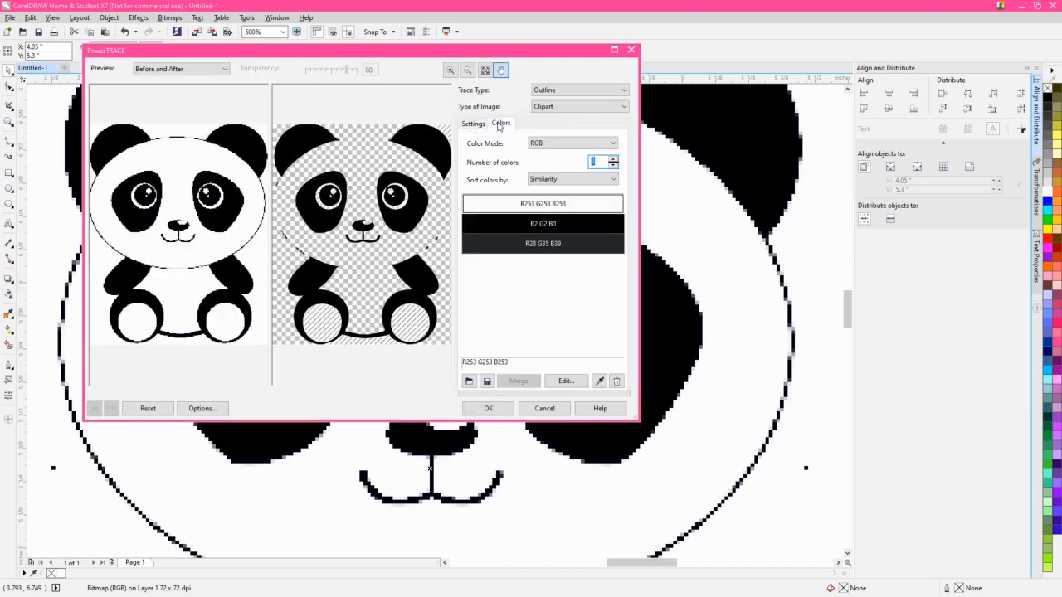
{"action": "left_click", "coordinate": [572, 142]}
{"action": "left_click", "coordinate": [552, 188]}
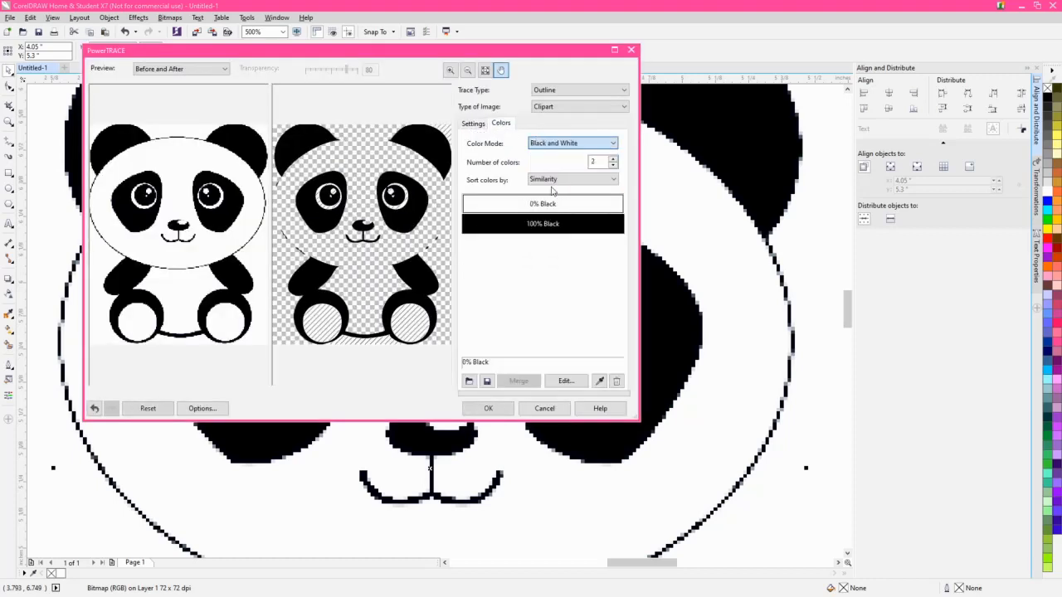
- Raise the trace detail to maximum, enable removing the background color from the entire image, and accept the trace
{"action": "left_click", "coordinate": [473, 124]}
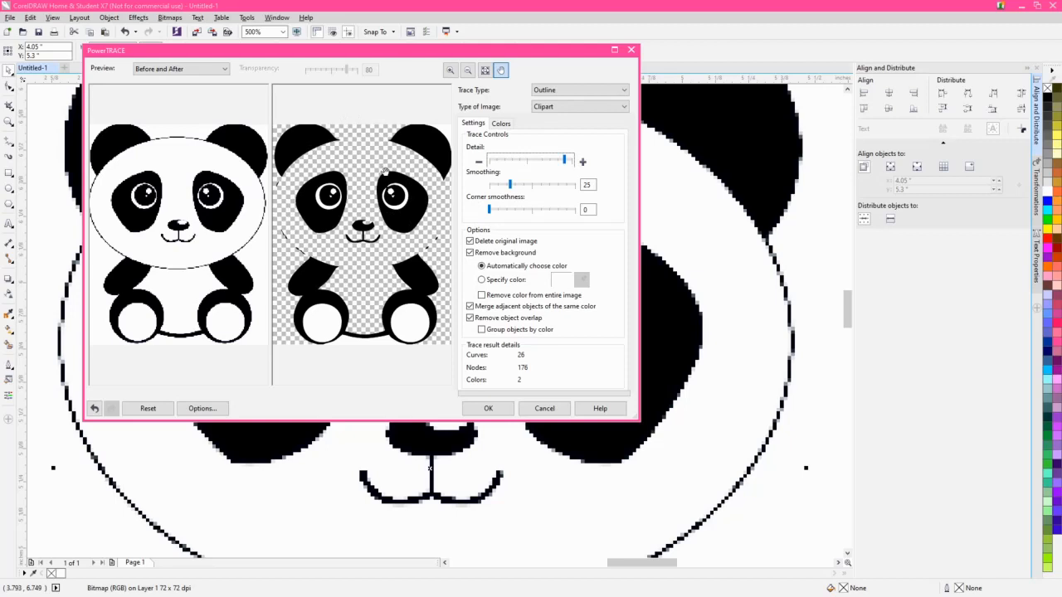
{"action": "left_click", "coordinate": [575, 164]}
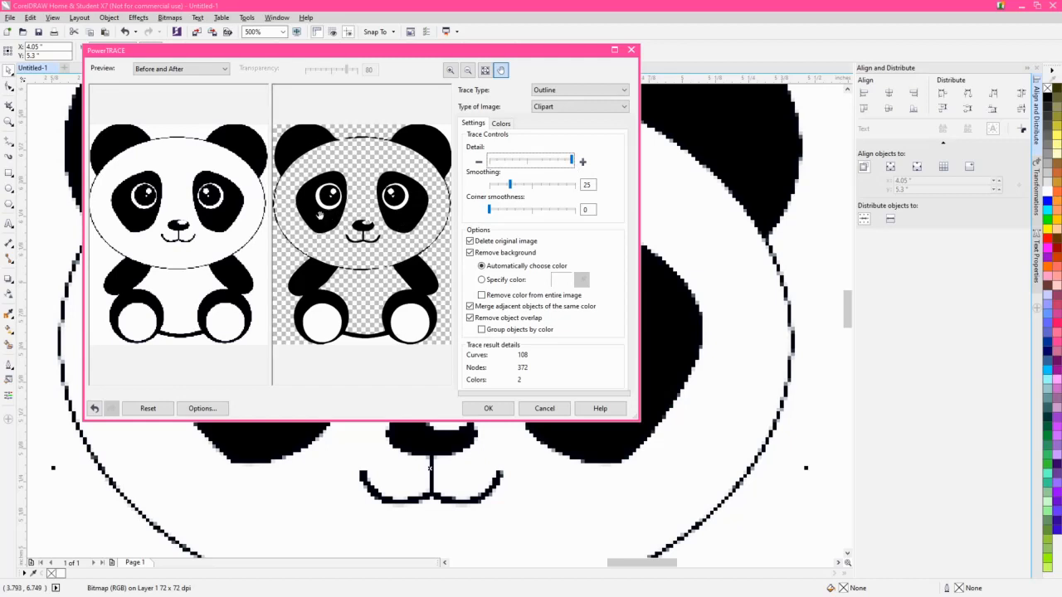
{"action": "left_click", "coordinate": [482, 296]}
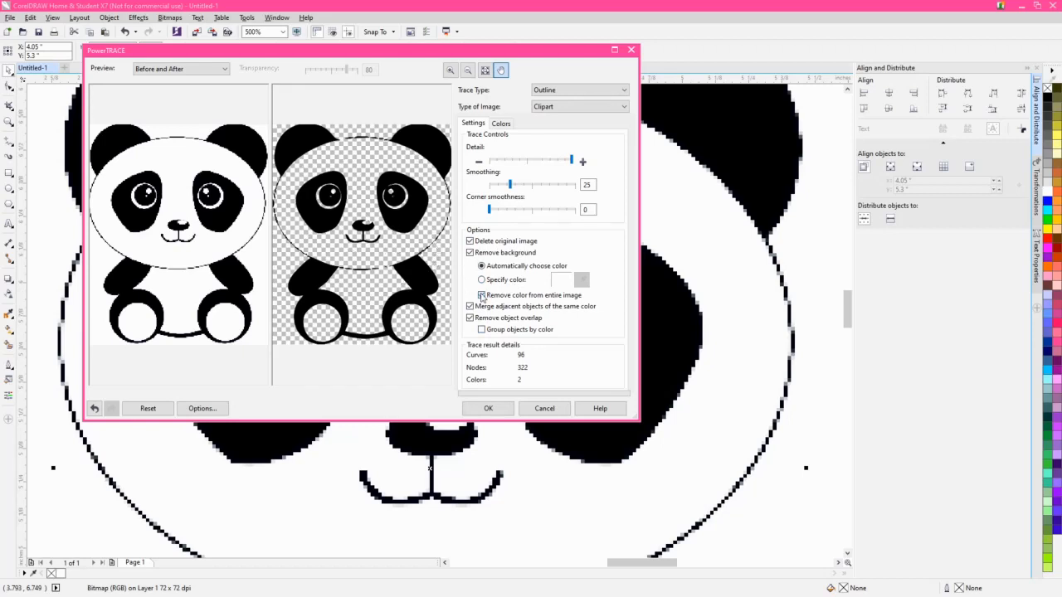
{"action": "left_click", "coordinate": [482, 296]}
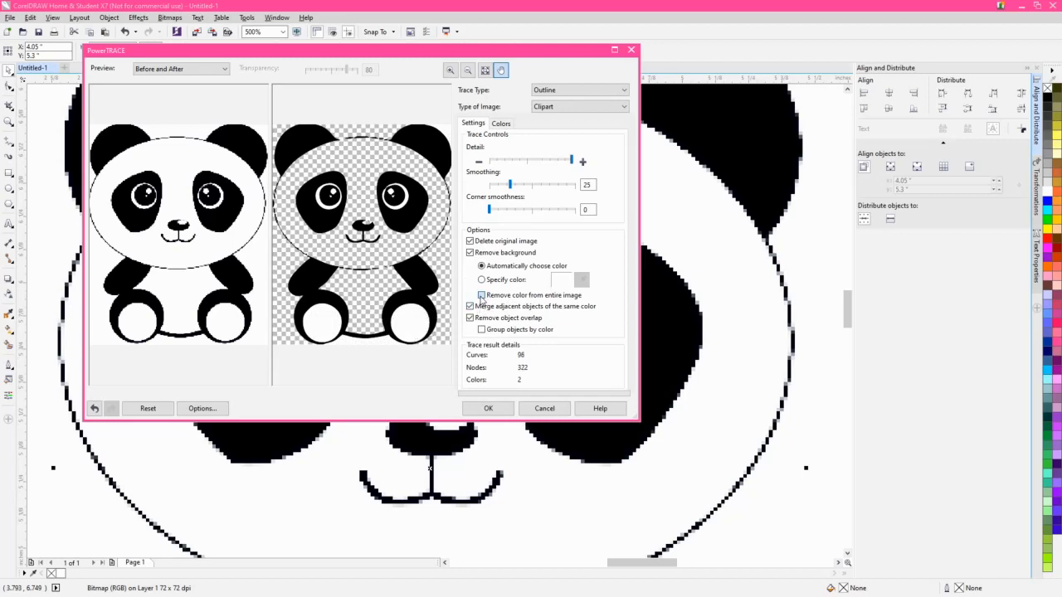
{"action": "left_click", "coordinate": [481, 295]}
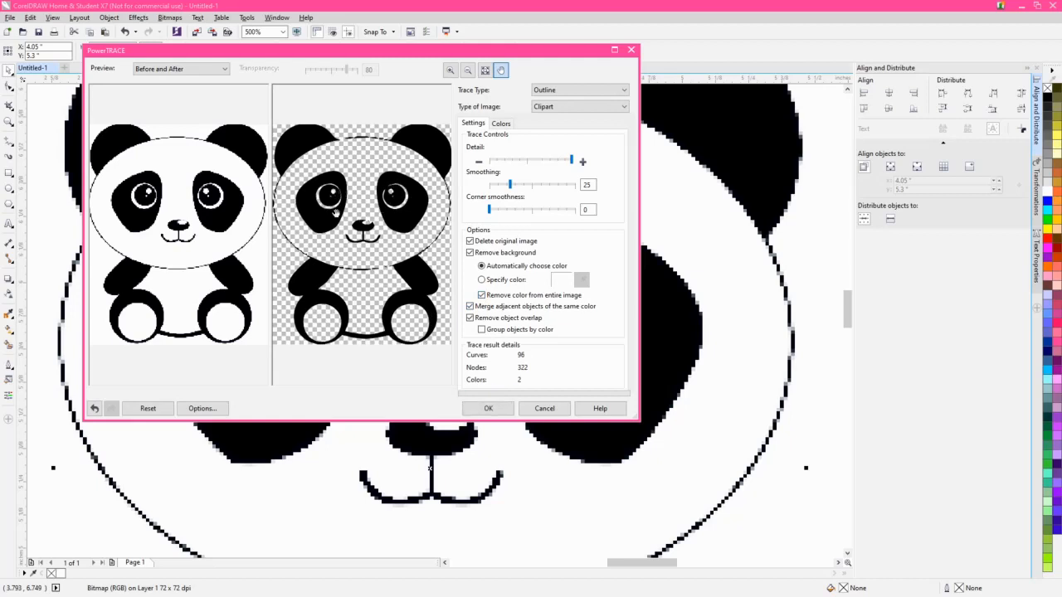
{"action": "left_click", "coordinate": [489, 410]}
- Ungroup the traced panda into separate objects and clear the selection
{"action": "scroll", "coordinate": [496, 410], "scroll_direction": "down", "scroll_amount": 2}
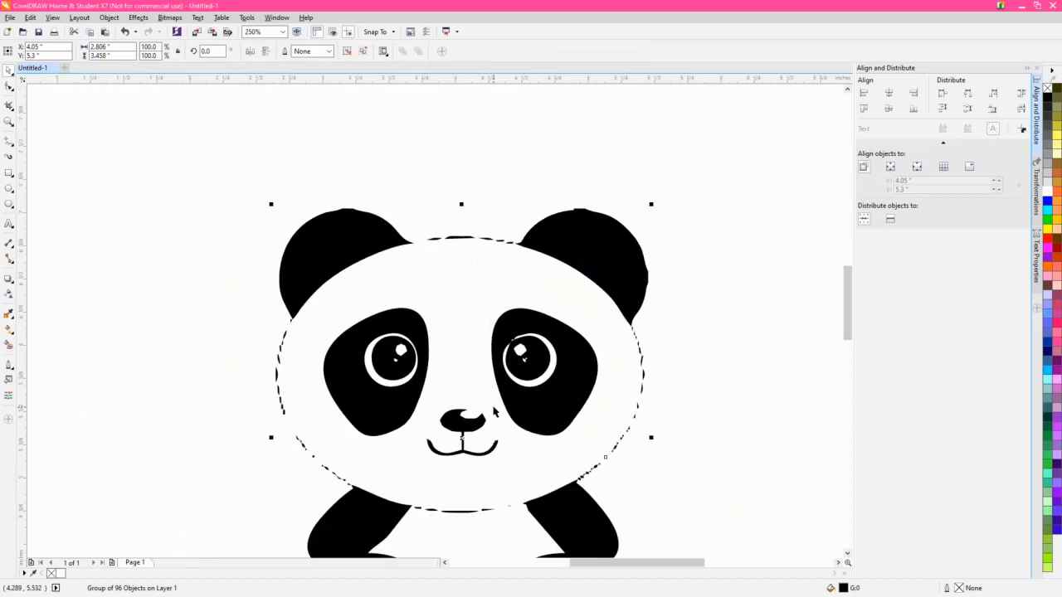
{"action": "left_click_drag", "start_coordinate": [539, 451], "coordinate": [507, 361]}
{"action": "left_click_drag", "start_coordinate": [721, 371], "coordinate": [697, 363]}
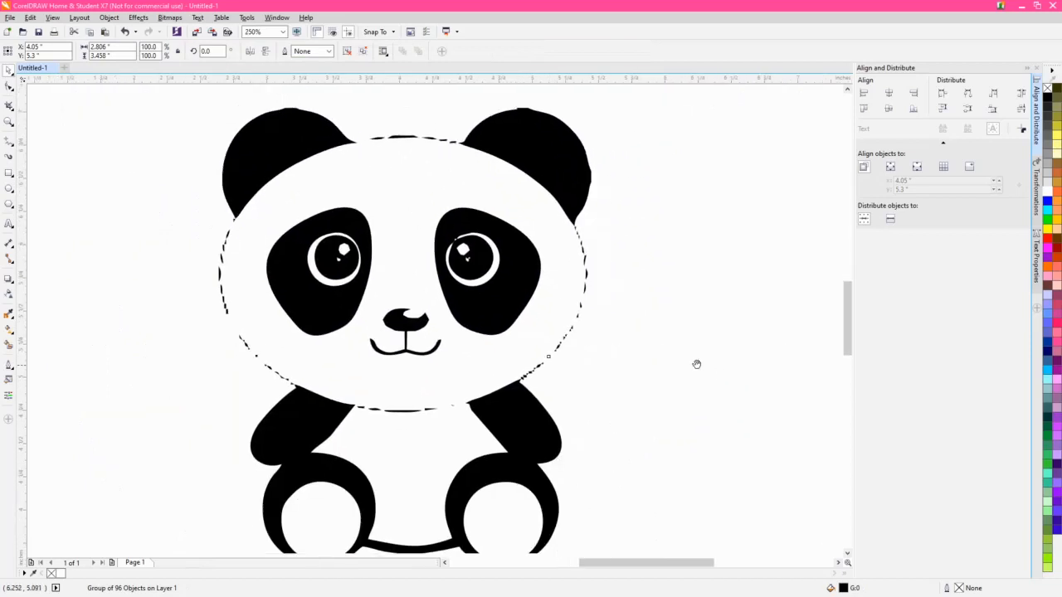
{"action": "key", "text": "ctrl+u"}
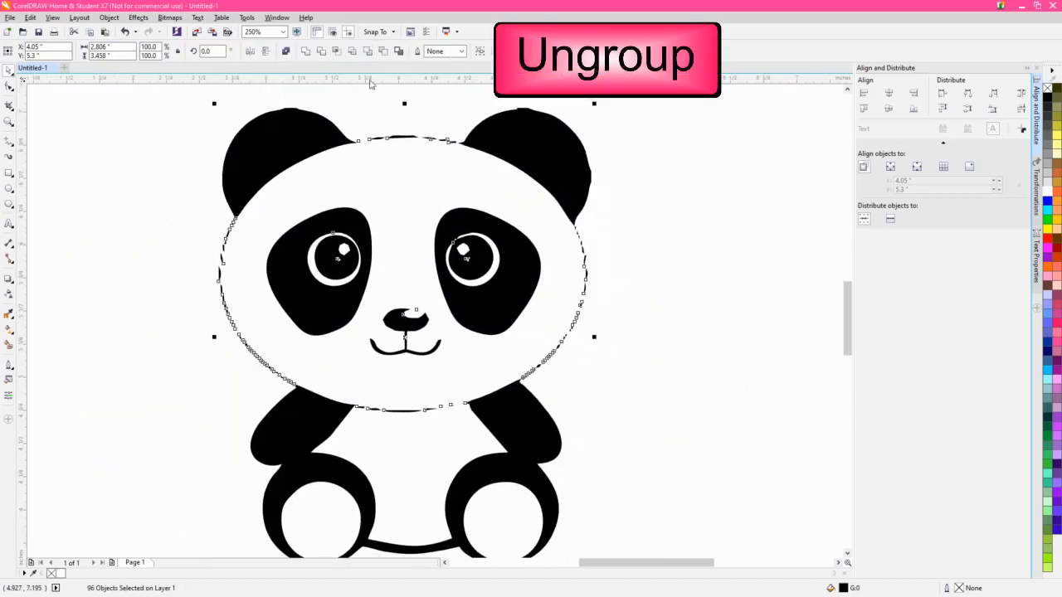
{"action": "left_click", "coordinate": [635, 240]}
- Draw an ellipse about 2.65 by 1.97 inches over the panda's broken head outline
{"action": "scroll", "coordinate": [635, 296], "scroll_direction": "down", "scroll_amount": 2}
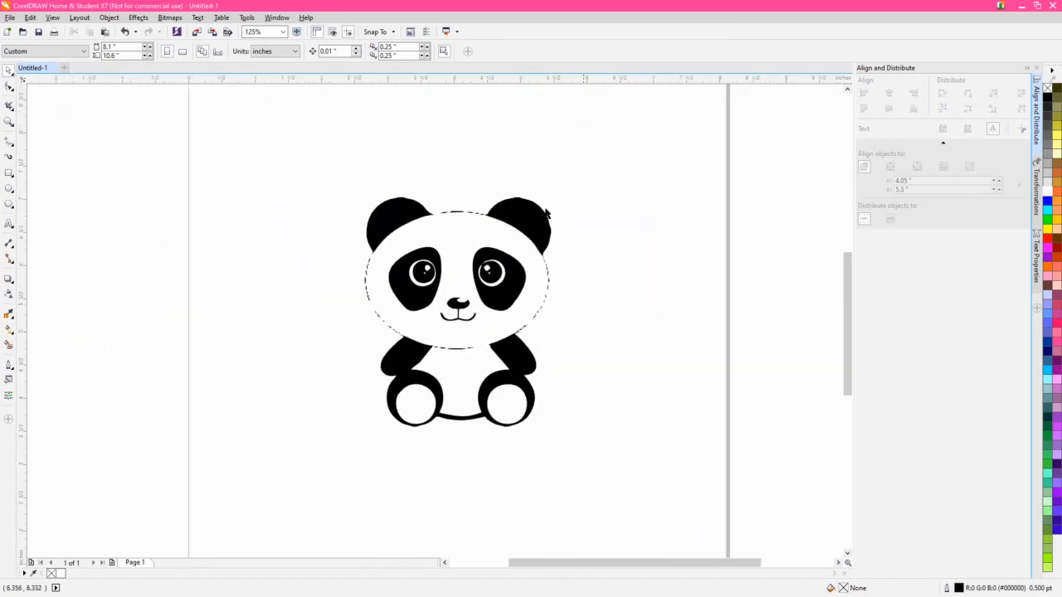
{"action": "left_click", "coordinate": [8, 188]}
{"action": "left_click_drag", "start_coordinate": [369, 217], "coordinate": [548, 351]}
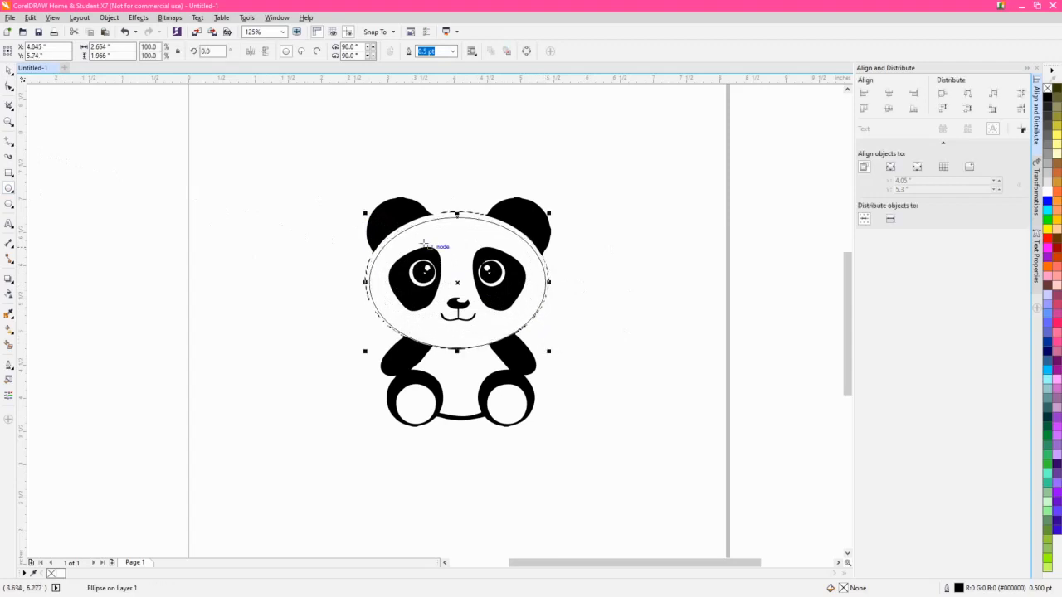
- Stretch the ellipse to about 2.78 by 2.06 inches so that it follows the broken head outline
{"action": "left_click_drag", "start_coordinate": [456, 213], "coordinate": [456, 207]}
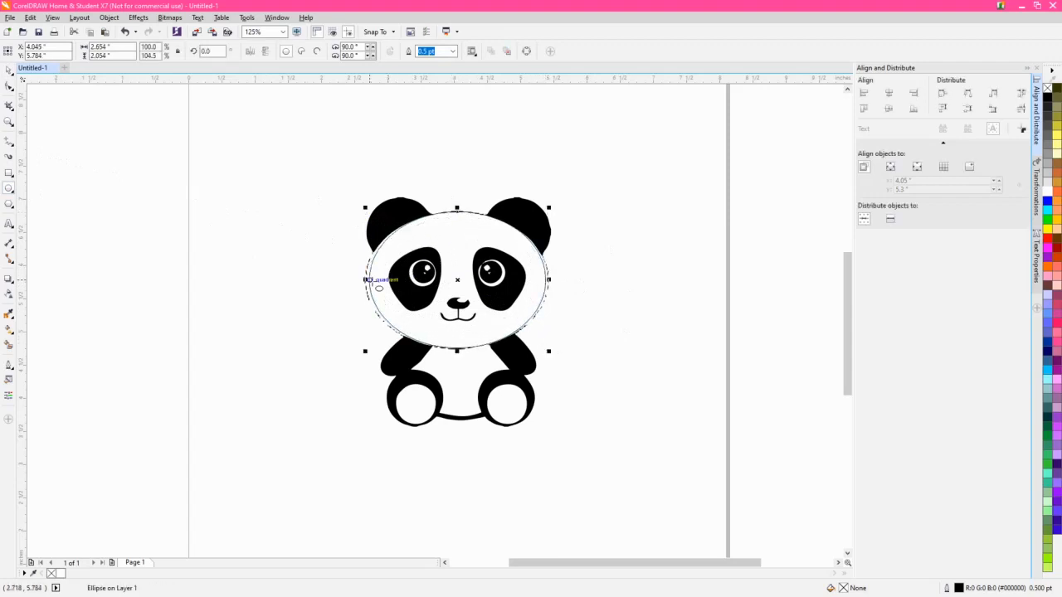
{"action": "left_click_drag", "start_coordinate": [366, 279], "coordinate": [360, 281]}
{"action": "left_click_drag", "start_coordinate": [546, 281], "coordinate": [550, 280]}
{"action": "scroll", "coordinate": [465, 355], "scroll_direction": "up", "scroll_amount": 4}
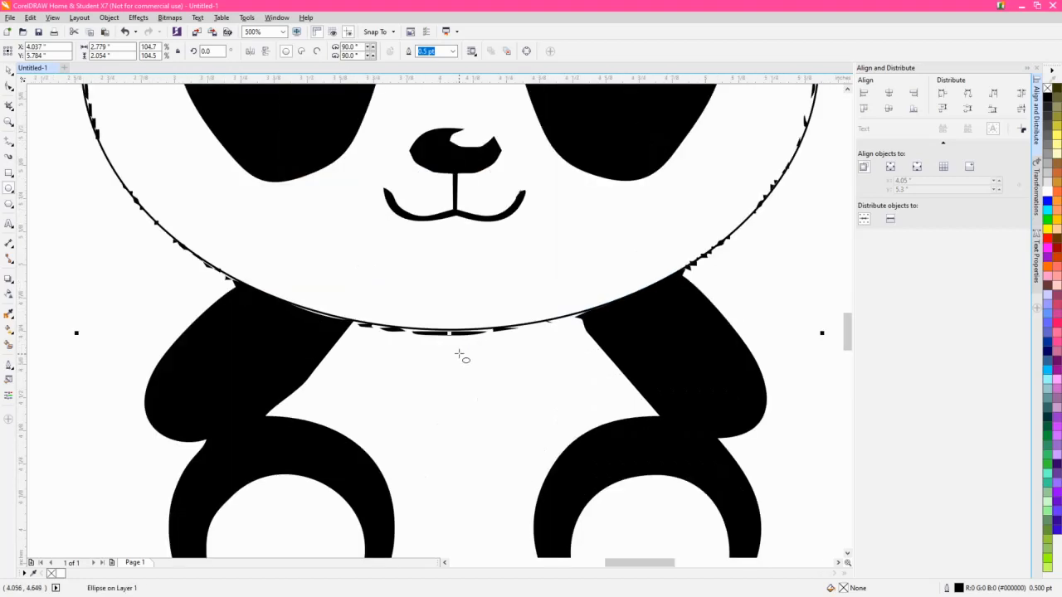
{"action": "left_click_drag", "start_coordinate": [448, 334], "coordinate": [448, 337]}
{"action": "scroll", "coordinate": [448, 336], "scroll_direction": "down", "scroll_amount": 4}
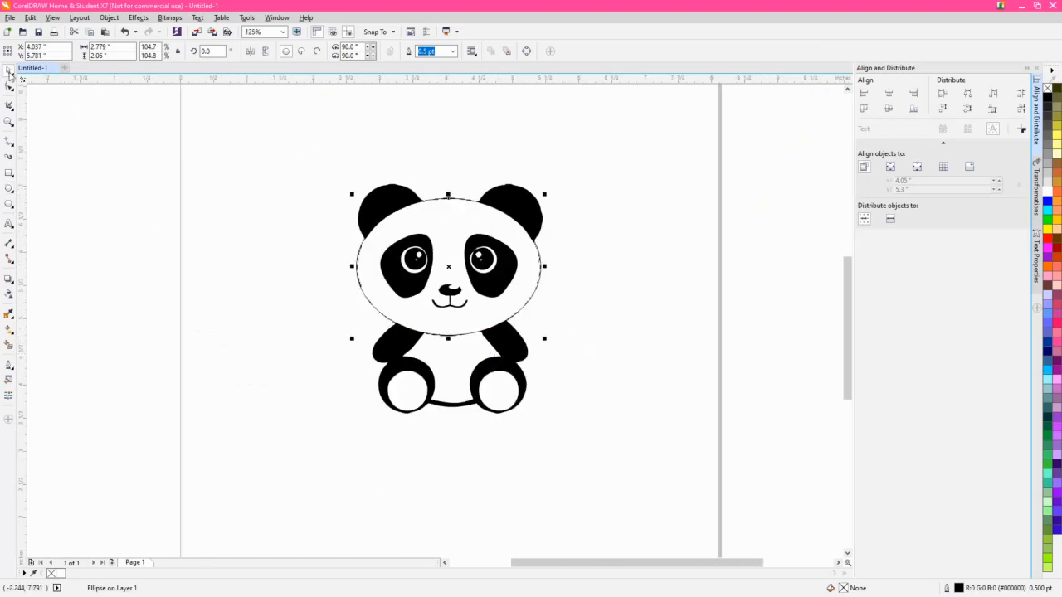
- Delete the broken traced outline fragments along the lower right and bottom of the panda's head, keeping the ellipse
{"action": "scroll", "coordinate": [546, 271], "scroll_direction": "up", "scroll_amount": 2}
{"action": "left_click_drag", "start_coordinate": [593, 404], "coordinate": [488, 178]}
{"action": "left_click", "coordinate": [574, 396]}
{"action": "left_click_drag", "start_coordinate": [565, 408], "coordinate": [440, 341]}
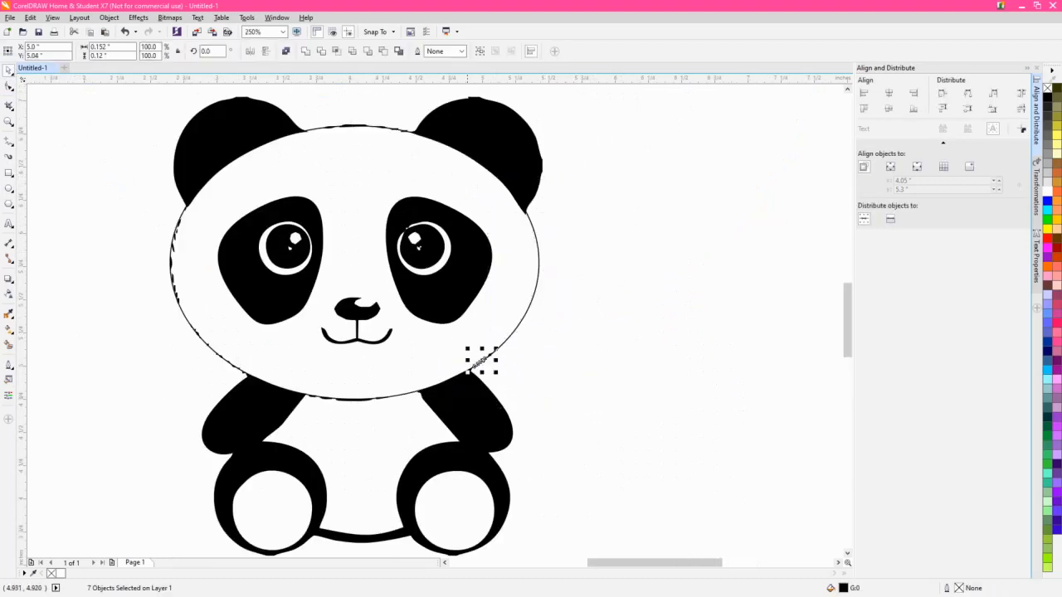
{"action": "key", "text": "Delete"}
{"action": "left_click_drag", "start_coordinate": [434, 428], "coordinate": [282, 384]}
{"action": "key", "text": "Delete"}
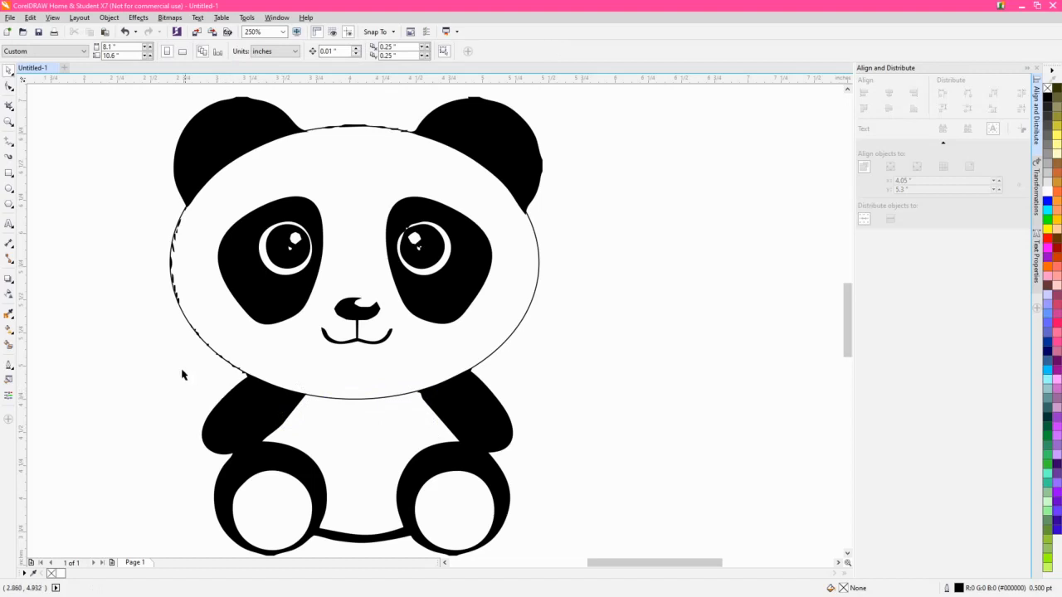
- Delete the remaining traced outline fragments along the left side and top of the panda's head
{"action": "left_click_drag", "start_coordinate": [137, 324], "coordinate": [88, 188]}
{"action": "key", "text": "Delete"}
{"action": "key", "text": "Delete"}
{"action": "left_click_drag", "start_coordinate": [299, 112], "coordinate": [434, 178]}
{"action": "key", "text": "Delete"}
- Set the head ellipse's outline width to 1.5 pt and clear the selection
{"action": "scroll", "coordinate": [540, 157], "scroll_direction": "up", "scroll_amount": 1}
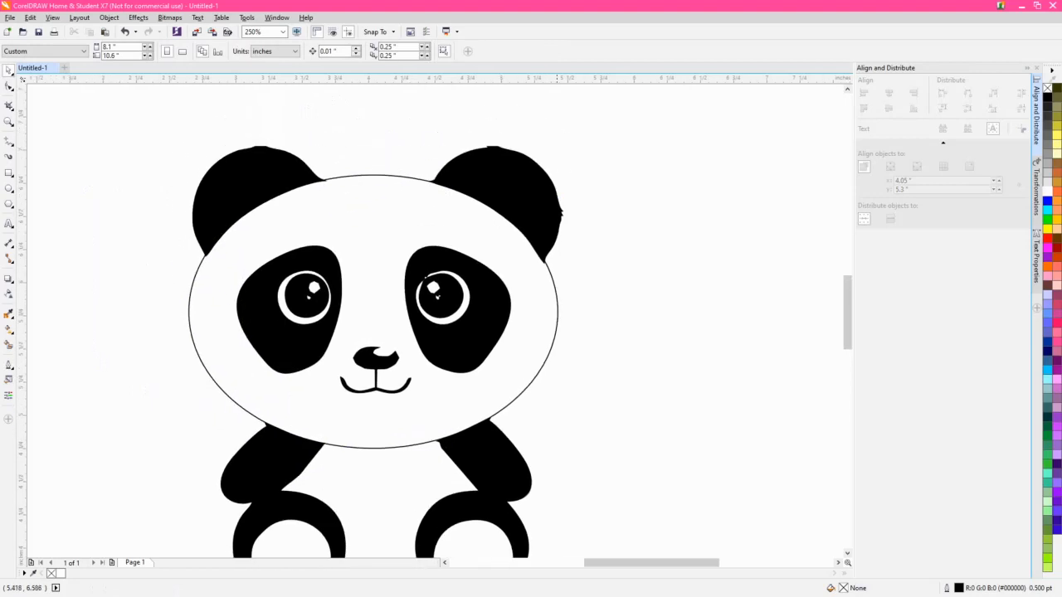
{"action": "left_click", "coordinate": [540, 310]}
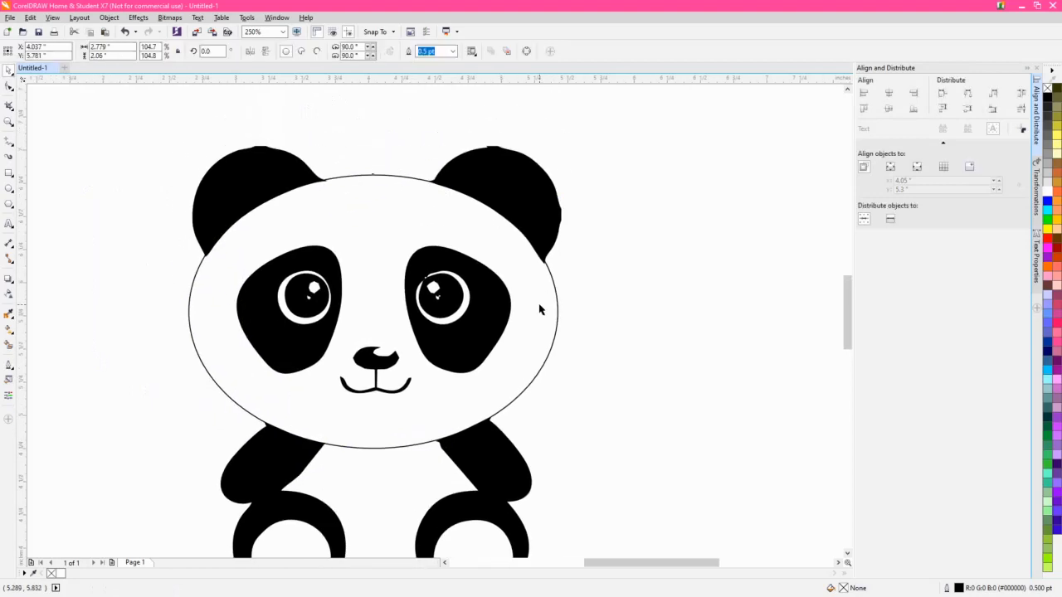
{"action": "left_click", "coordinate": [452, 52]}
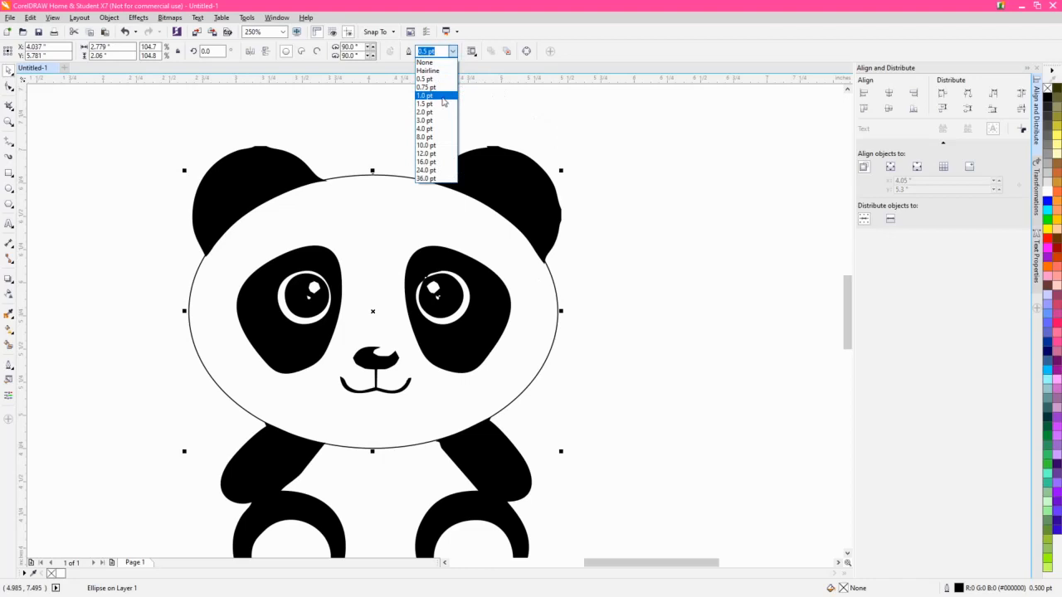
{"action": "left_click", "coordinate": [443, 97]}
{"action": "left_click", "coordinate": [452, 52]}
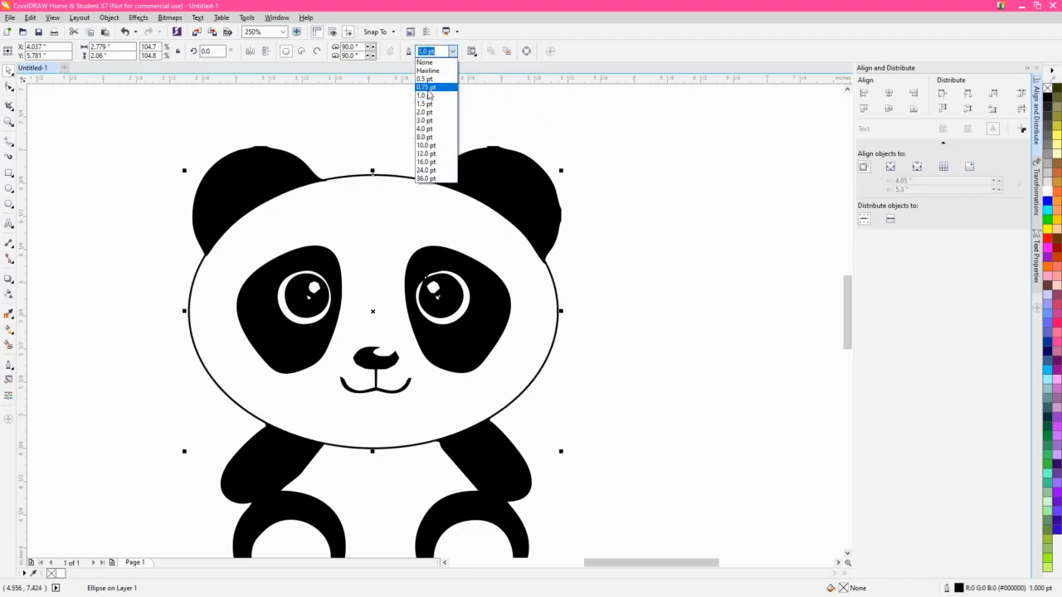
{"action": "left_click", "coordinate": [428, 104]}
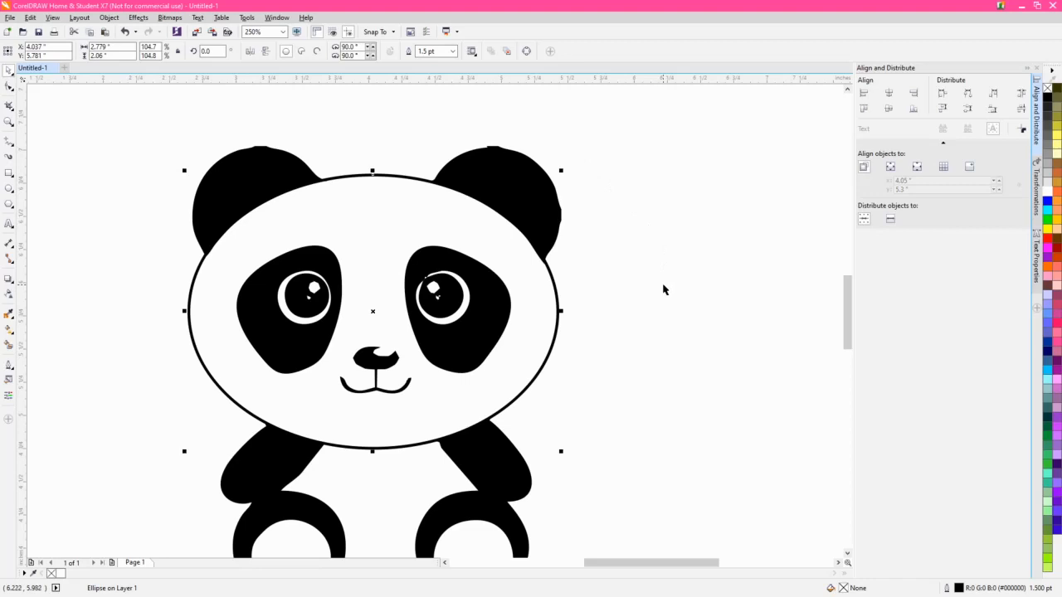
{"action": "scroll", "coordinate": [656, 303], "scroll_direction": "down", "scroll_amount": 2}
{"action": "left_click", "coordinate": [628, 360]}
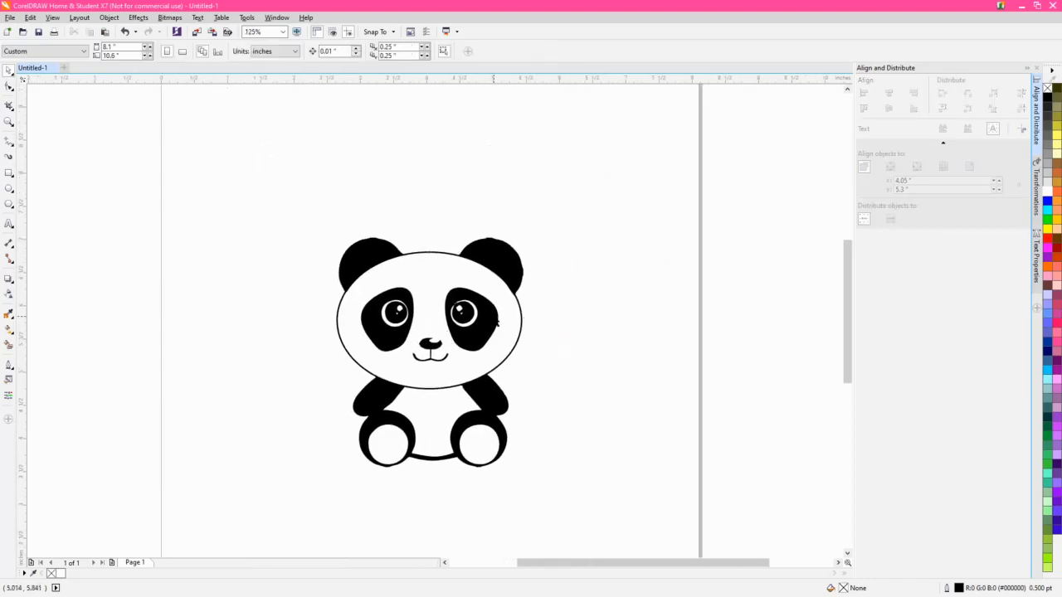
- Convert the head ellipse's outline to an object
{"action": "left_click", "coordinate": [505, 319]}
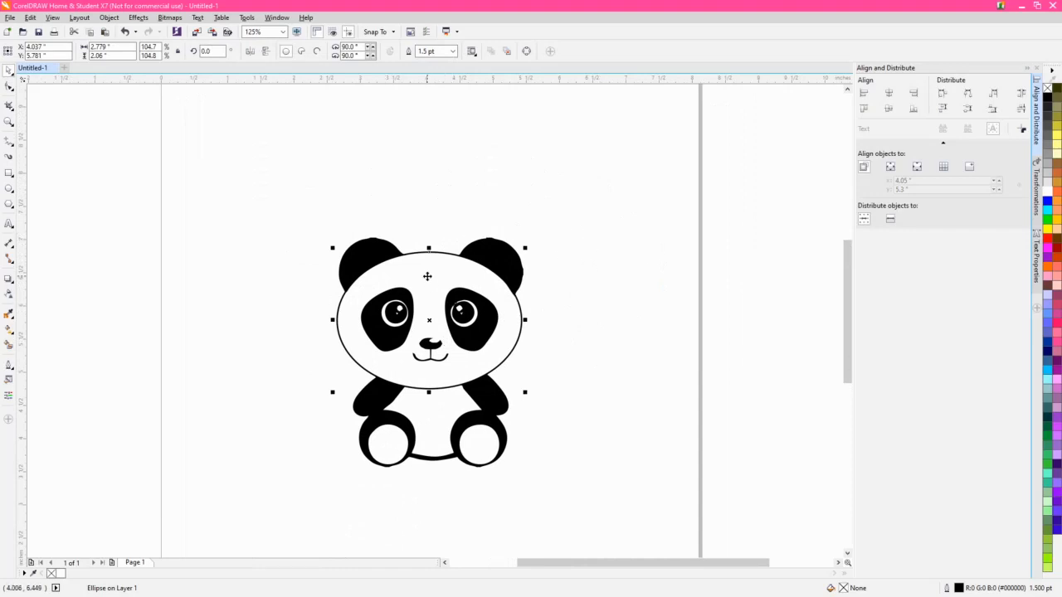
{"action": "left_click", "coordinate": [110, 18]}
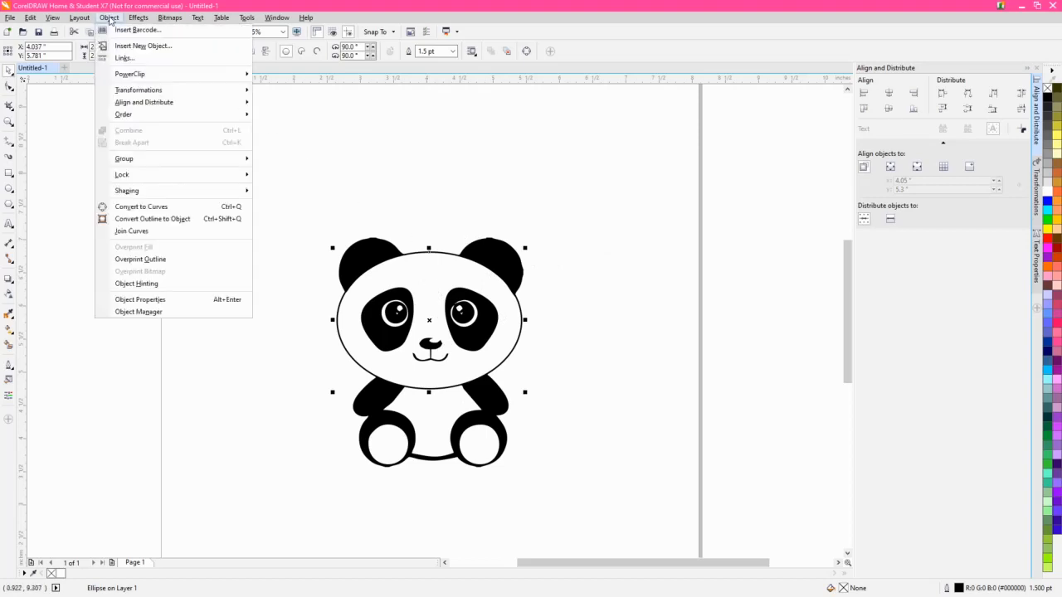
{"action": "left_click", "coordinate": [139, 221]}
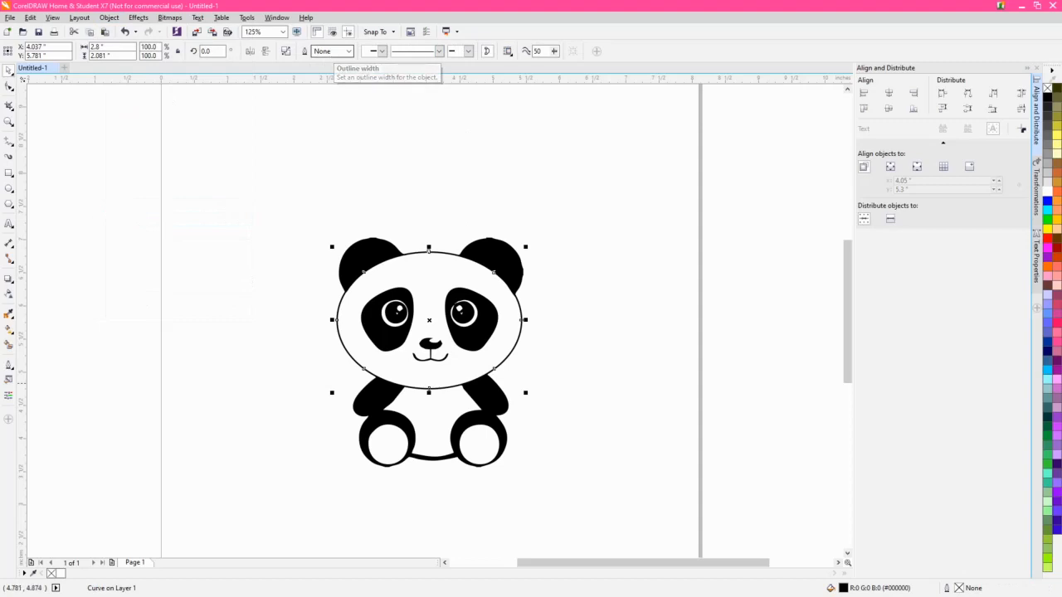
- Try coloring the converted head outline red, and undo the color change
{"action": "scroll", "coordinate": [485, 355], "scroll_direction": "up", "scroll_amount": 2}
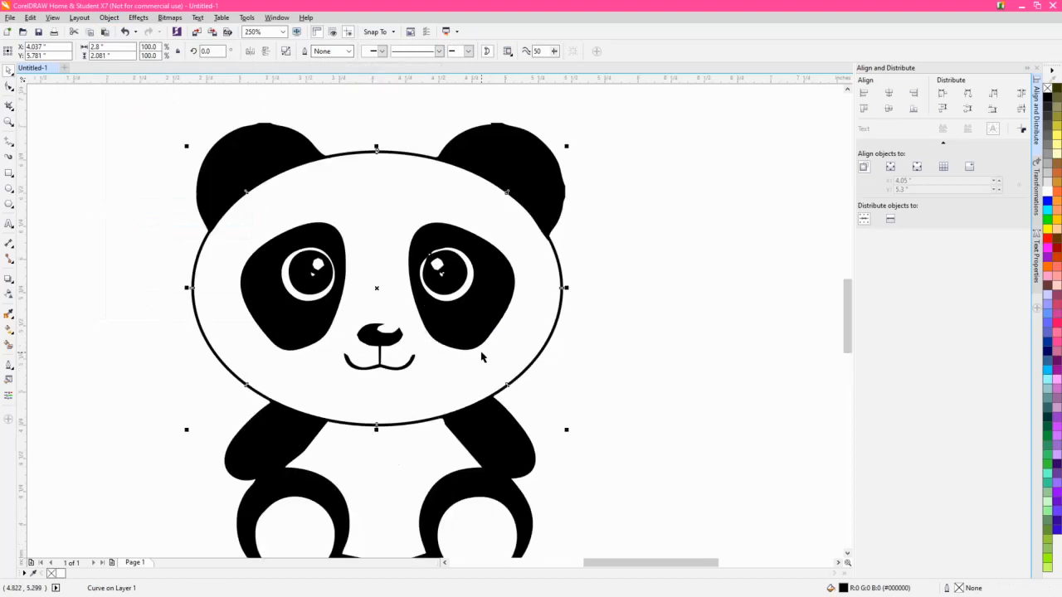
{"action": "right_click", "coordinate": [1048, 240]}
{"action": "left_click", "coordinate": [627, 331]}
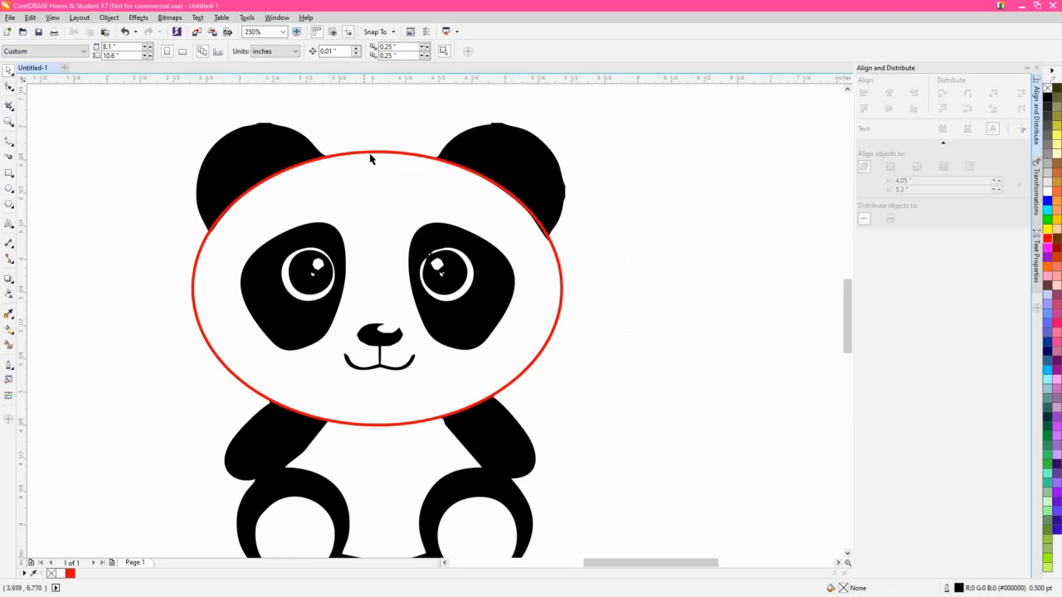
{"action": "key", "text": "ctrl+z"}
{"action": "left_click", "coordinate": [641, 323]}
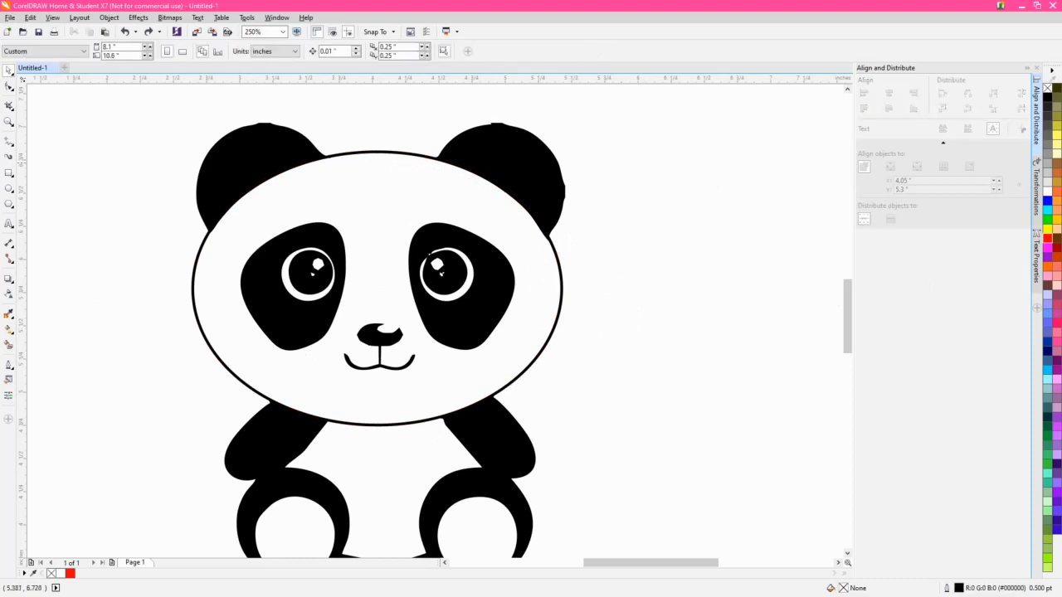
- Smooth the panda's right-hand ear by selecting all its nodes with the Shape tool and raising the curve smoothness
{"action": "scroll", "coordinate": [641, 323], "scroll_direction": "up", "scroll_amount": 2}
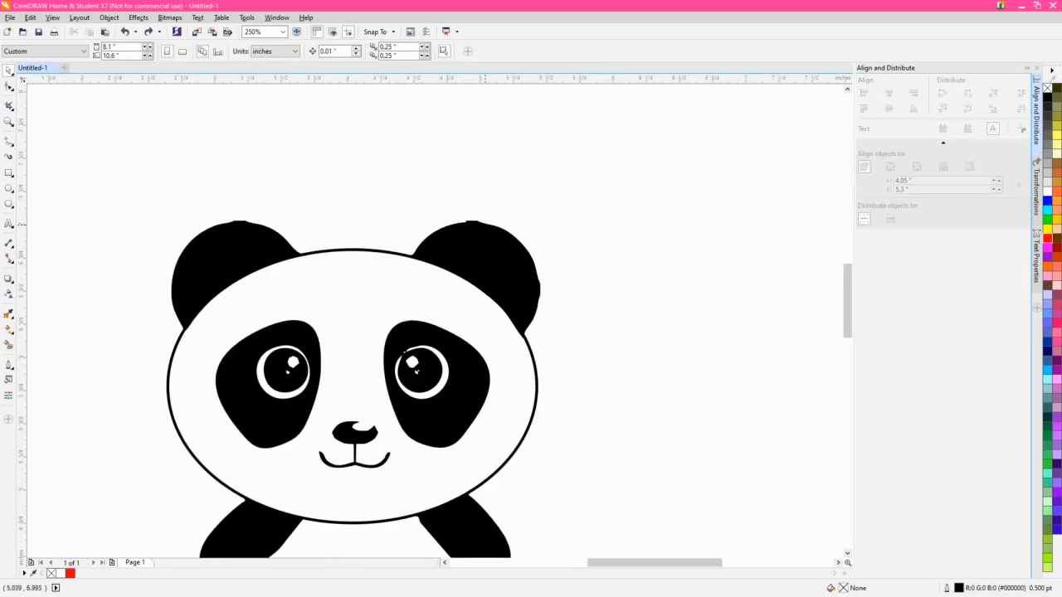
{"action": "scroll", "coordinate": [521, 236], "scroll_direction": "up", "scroll_amount": 2}
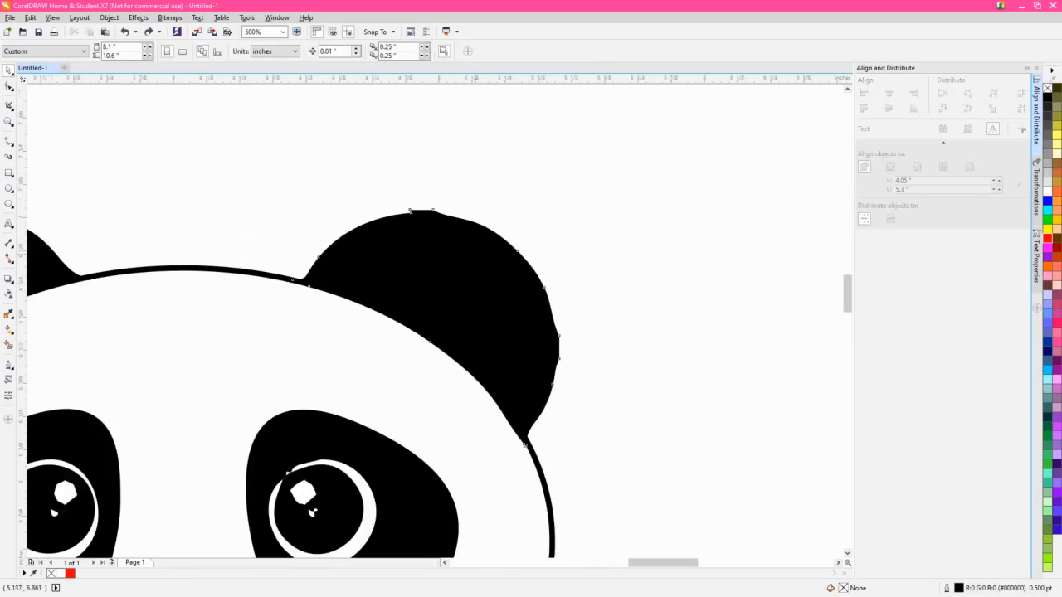
{"action": "left_click", "coordinate": [476, 254]}
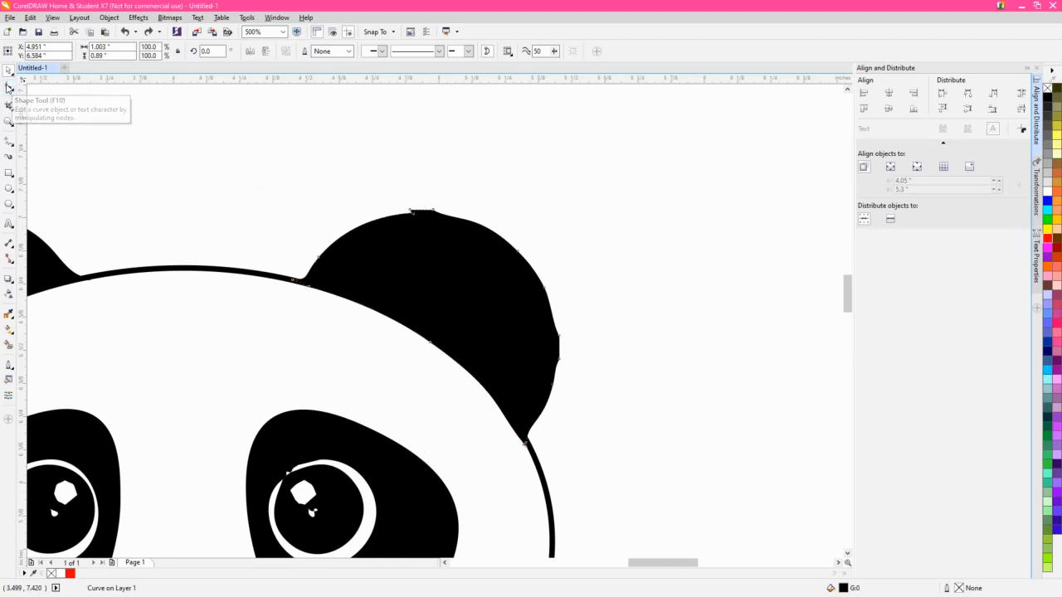
{"action": "left_click", "coordinate": [8, 87]}
{"action": "left_click_drag", "start_coordinate": [619, 502], "coordinate": [239, 148]}
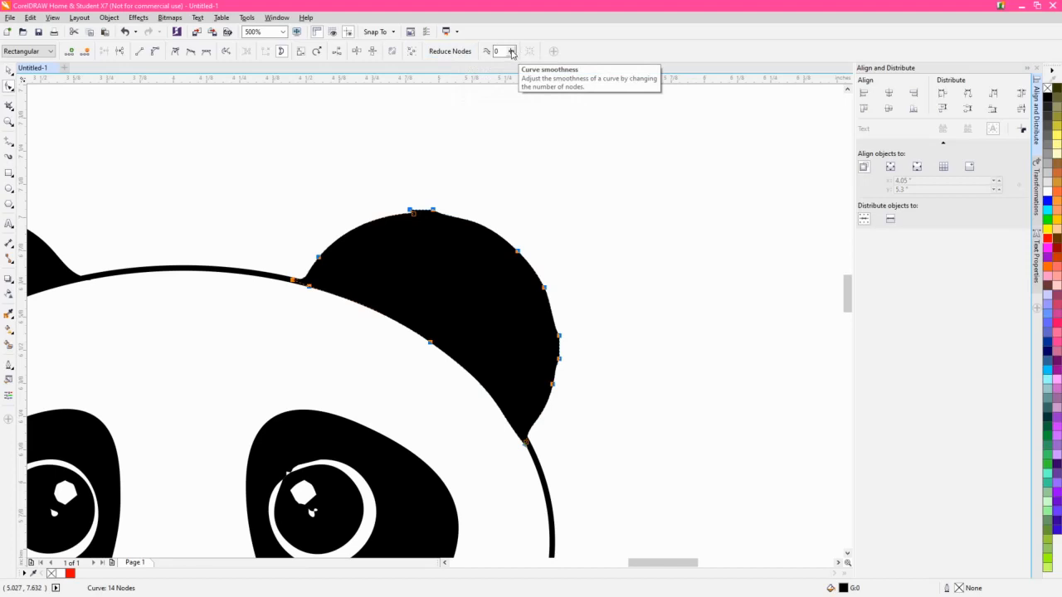
{"action": "left_click_drag", "start_coordinate": [511, 52], "coordinate": [520, 58]}
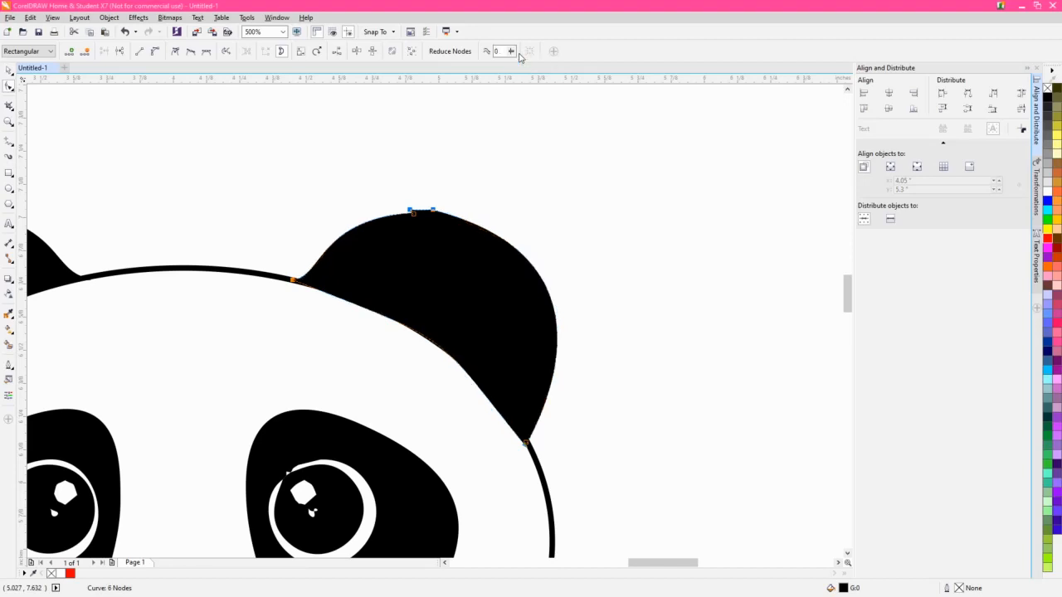
{"action": "left_click", "coordinate": [483, 248]}
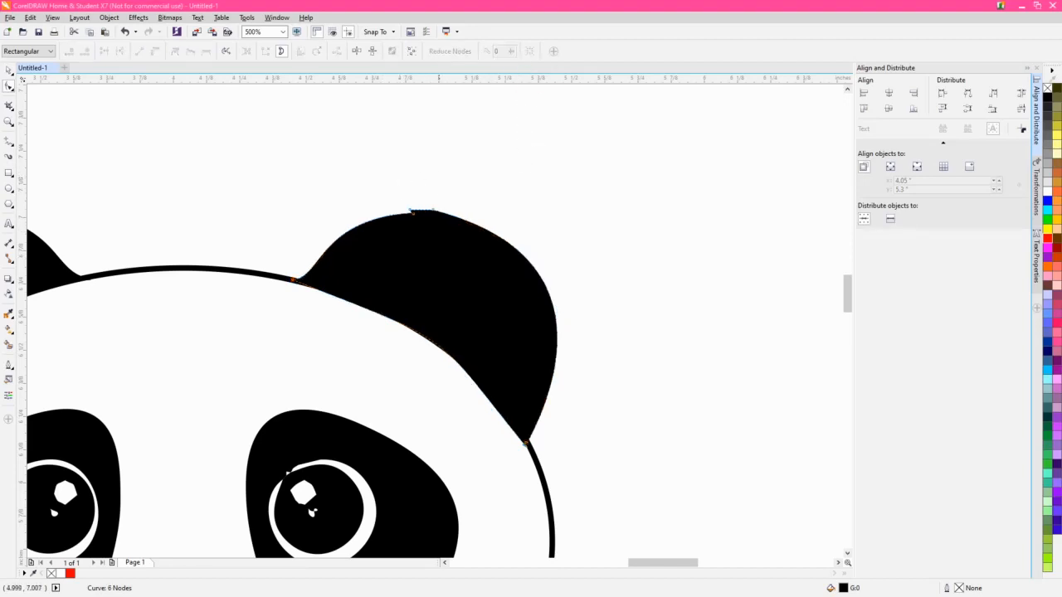
- Delete the extra nodes at the top of the right-hand ear and adjust the remaining top node's curve handle
{"action": "left_click_drag", "start_coordinate": [403, 210], "coordinate": [397, 205]}
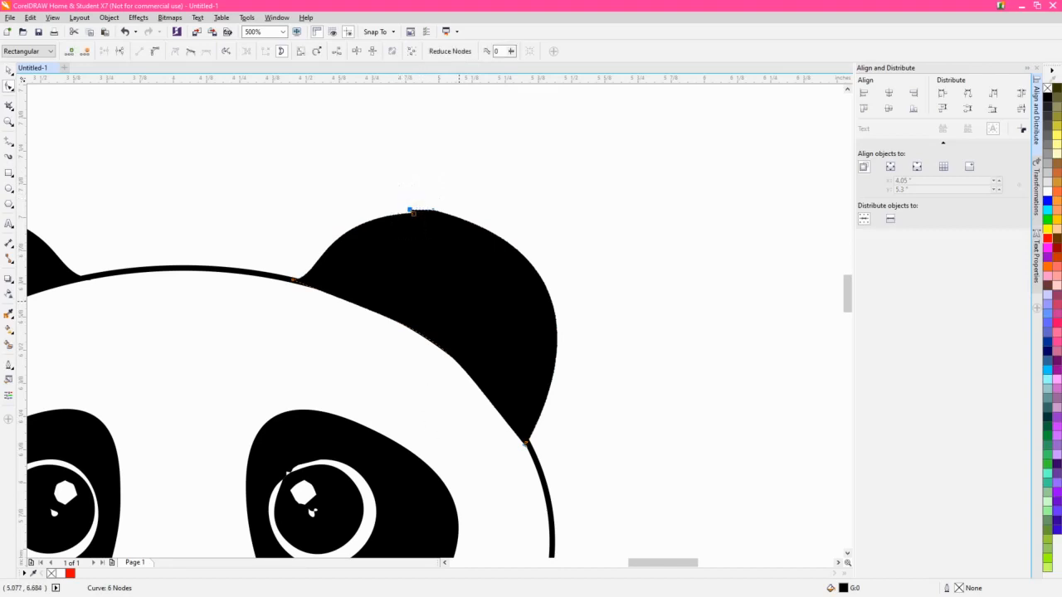
{"action": "key", "text": "Delete"}
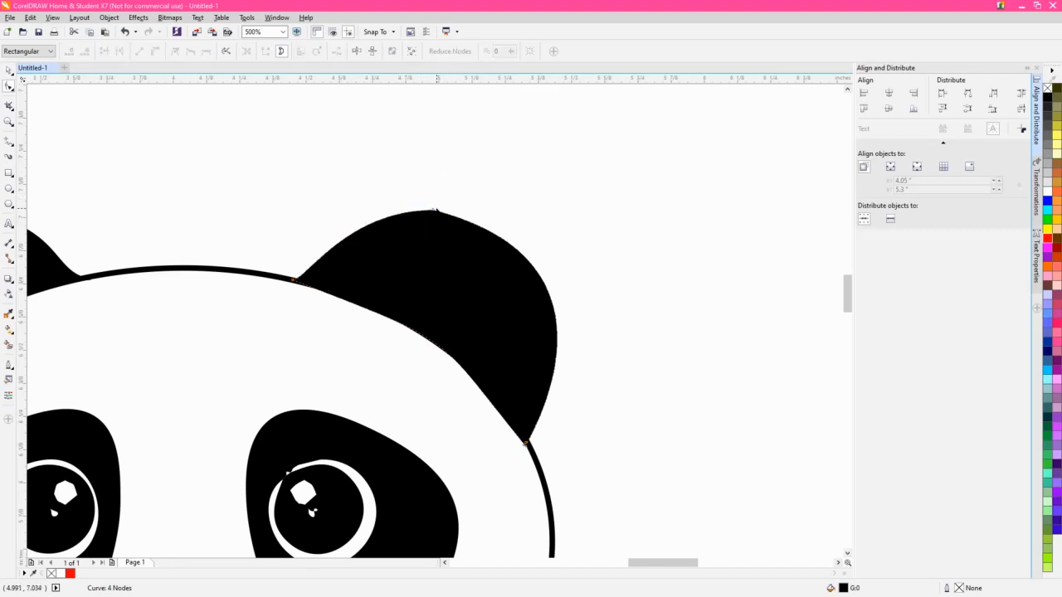
{"action": "left_click", "coordinate": [432, 210]}
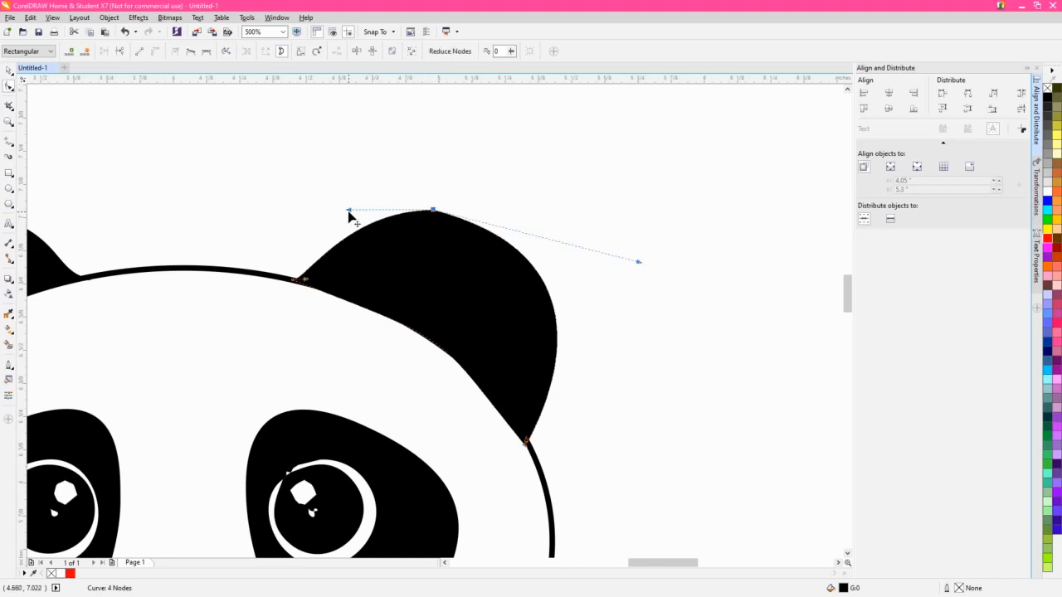
{"action": "left_click_drag", "start_coordinate": [348, 210], "coordinate": [341, 199]}
- Delete the nodes forming the flat spot at the top of the panda's left-hand ear with the Shape tool
{"action": "scroll", "coordinate": [388, 305], "scroll_direction": "down", "scroll_amount": 1}
{"action": "left_click_drag", "start_coordinate": [389, 307], "coordinate": [478, 320]}
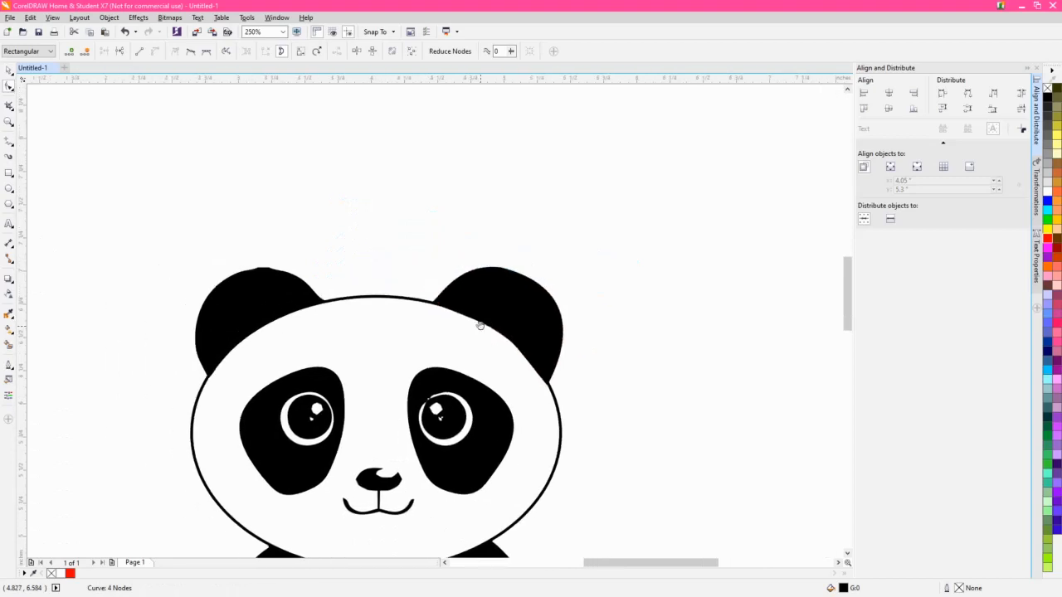
{"action": "key", "text": "space"}
{"action": "left_click", "coordinate": [265, 291]}
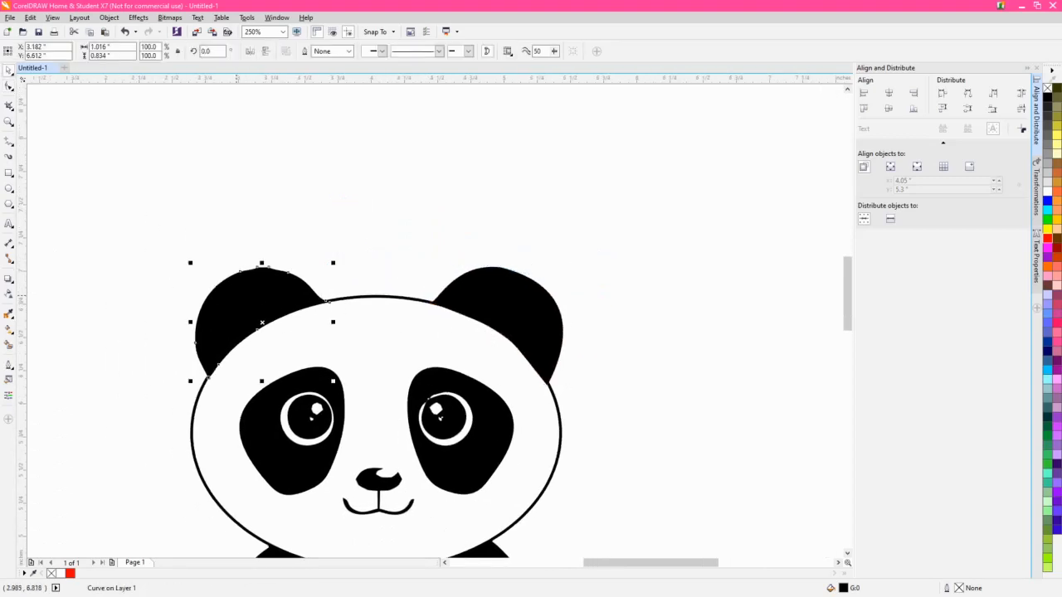
{"action": "scroll", "coordinate": [230, 291], "scroll_direction": "up", "scroll_amount": 1}
{"action": "left_click_drag", "start_coordinate": [740, 334], "coordinate": [720, 305]}
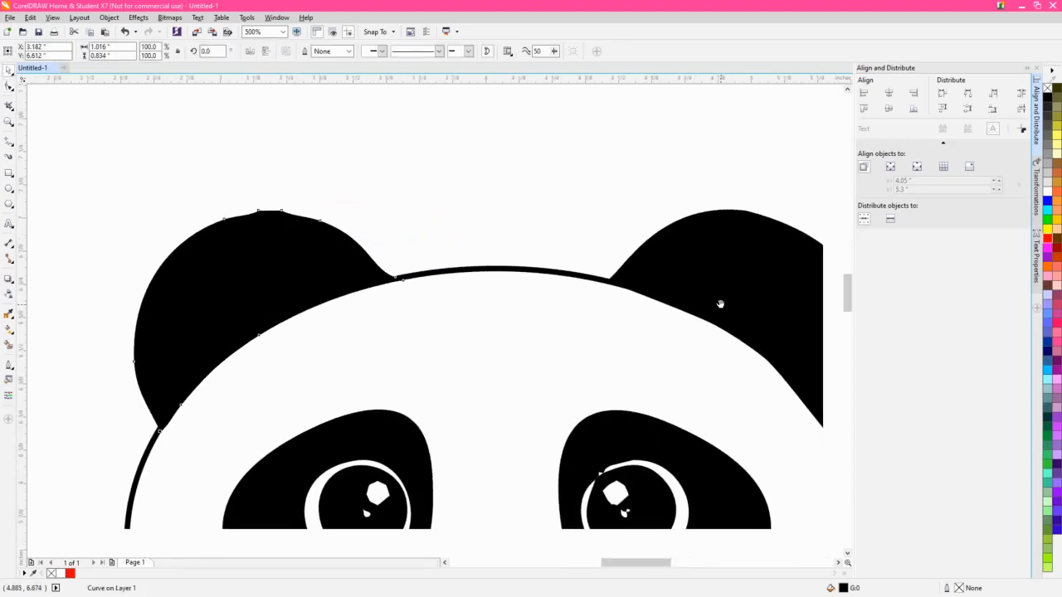
{"action": "left_click_drag", "start_coordinate": [739, 257], "coordinate": [725, 260]}
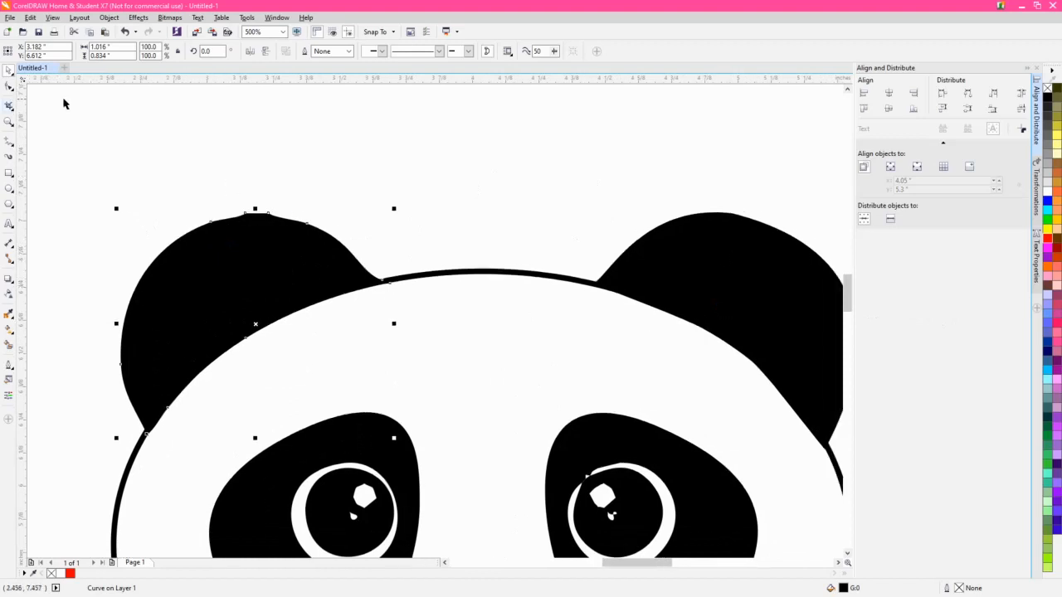
{"action": "left_click", "coordinate": [9, 86]}
{"action": "left_click_drag", "start_coordinate": [284, 235], "coordinate": [237, 190]}
{"action": "key", "text": "Delete"}
- Delete the nodes forming the flat bump on the bottom edge of the panda's right-hand foot
{"action": "scroll", "coordinate": [327, 304], "scroll_direction": "down", "scroll_amount": 1}
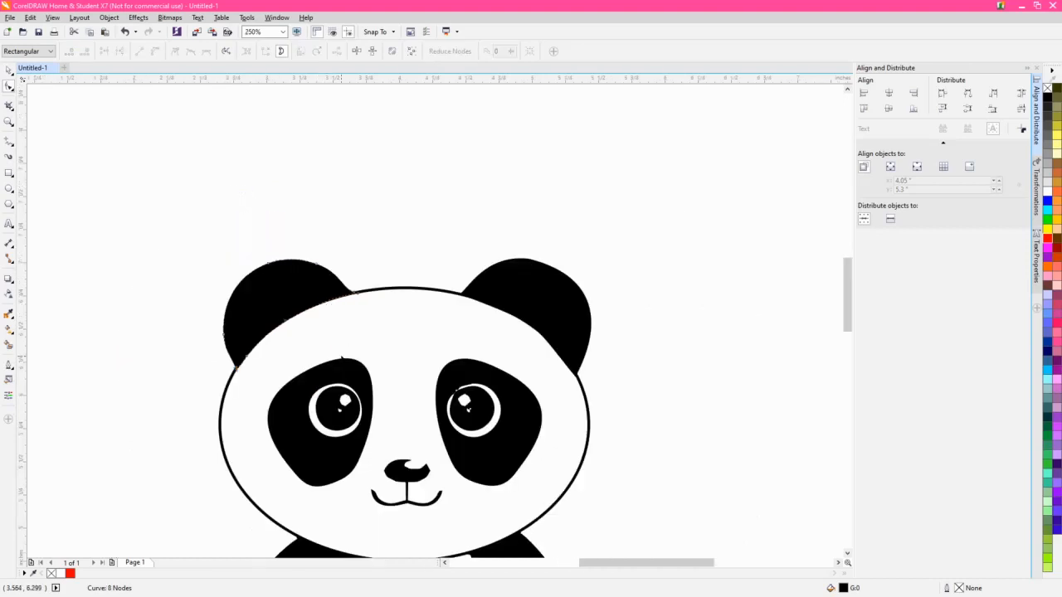
{"action": "left_click_drag", "start_coordinate": [341, 357], "coordinate": [278, 194]}
{"action": "left_click_drag", "start_coordinate": [455, 472], "coordinate": [449, 382]}
{"action": "scroll", "coordinate": [473, 385], "scroll_direction": "up", "scroll_amount": 1}
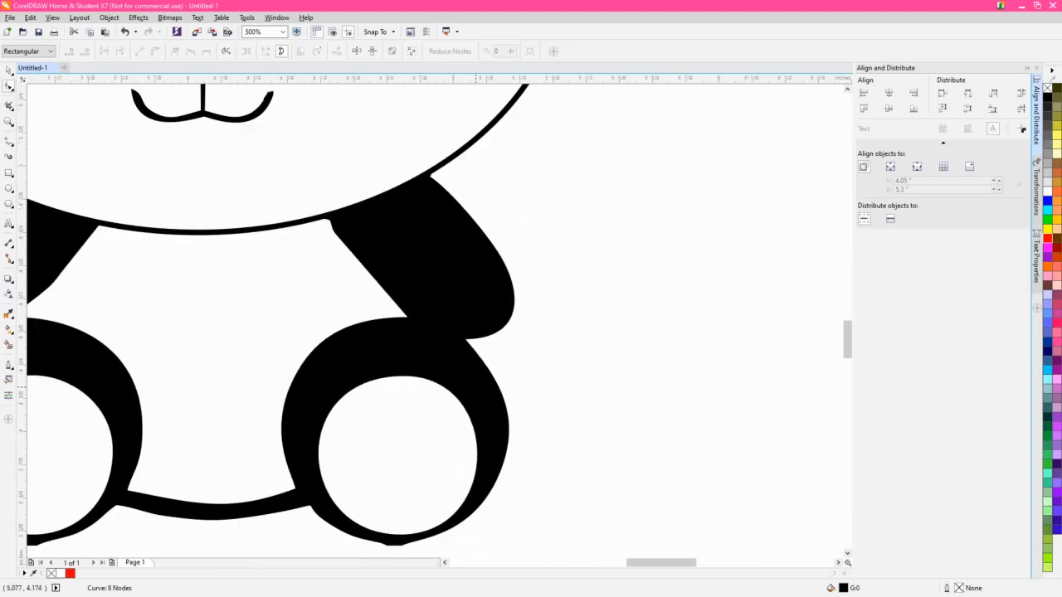
{"action": "left_click_drag", "start_coordinate": [472, 462], "coordinate": [462, 314]}
{"action": "left_click", "coordinate": [393, 391]}
{"action": "scroll", "coordinate": [390, 414], "scroll_direction": "up", "scroll_amount": 1}
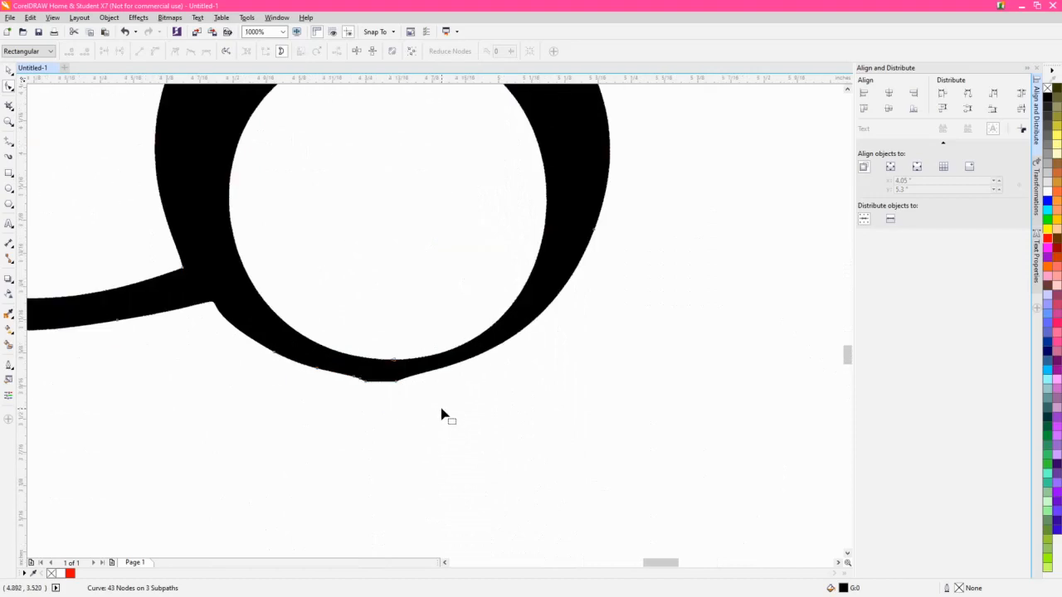
{"action": "left_click_drag", "start_coordinate": [441, 414], "coordinate": [324, 373]}
{"action": "key", "text": "Delete"}
- Delete the nodes forming the flat spot on the bottom edge of the left-hand foot, and clear the selection
{"action": "scroll", "coordinate": [401, 432], "scroll_direction": "down", "scroll_amount": 1}
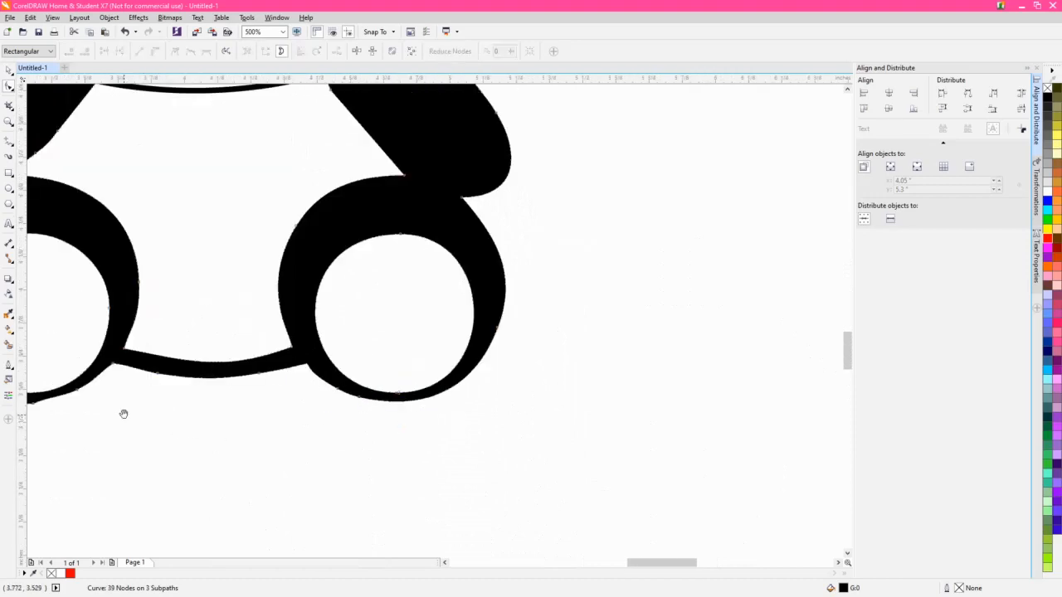
{"action": "left_click_drag", "start_coordinate": [123, 412], "coordinate": [249, 425]}
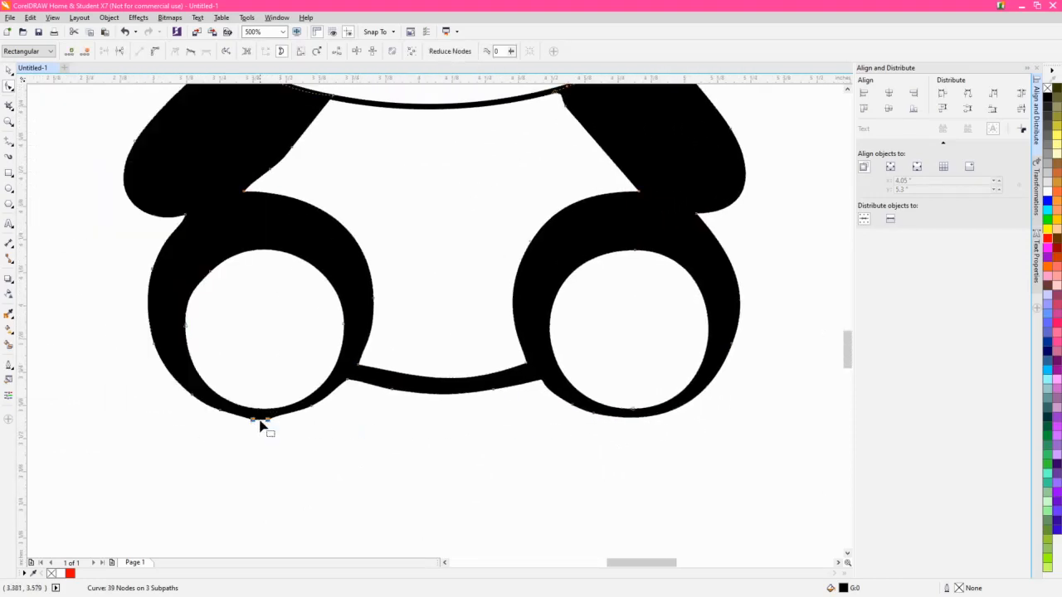
{"action": "key", "text": "Delete"}
{"action": "scroll", "coordinate": [290, 415], "scroll_direction": "up", "scroll_amount": 5}
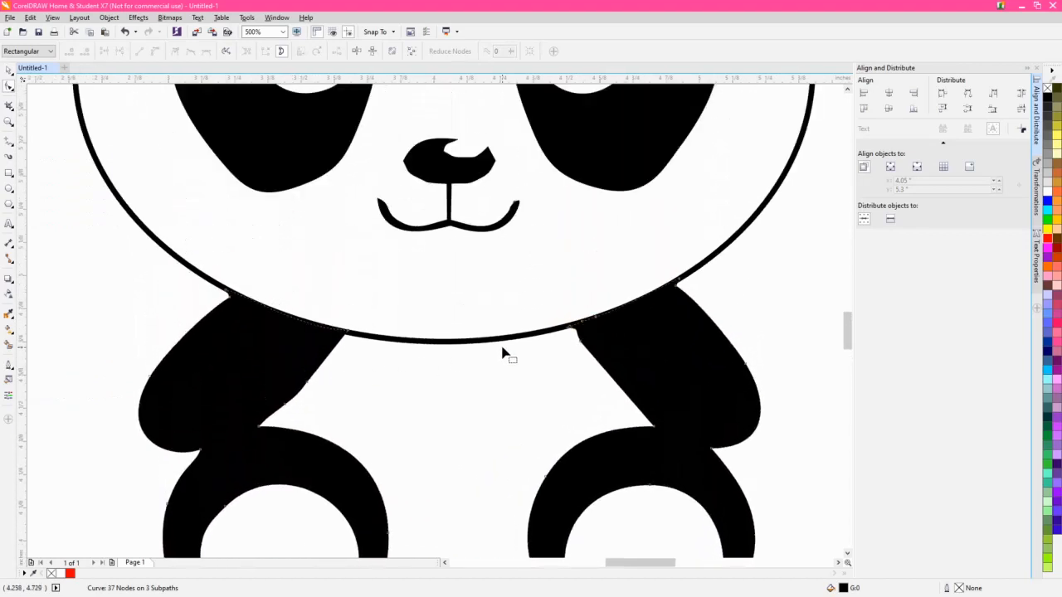
{"action": "scroll", "coordinate": [501, 351], "scroll_direction": "down", "scroll_amount": 1}
{"action": "key", "text": "space"}
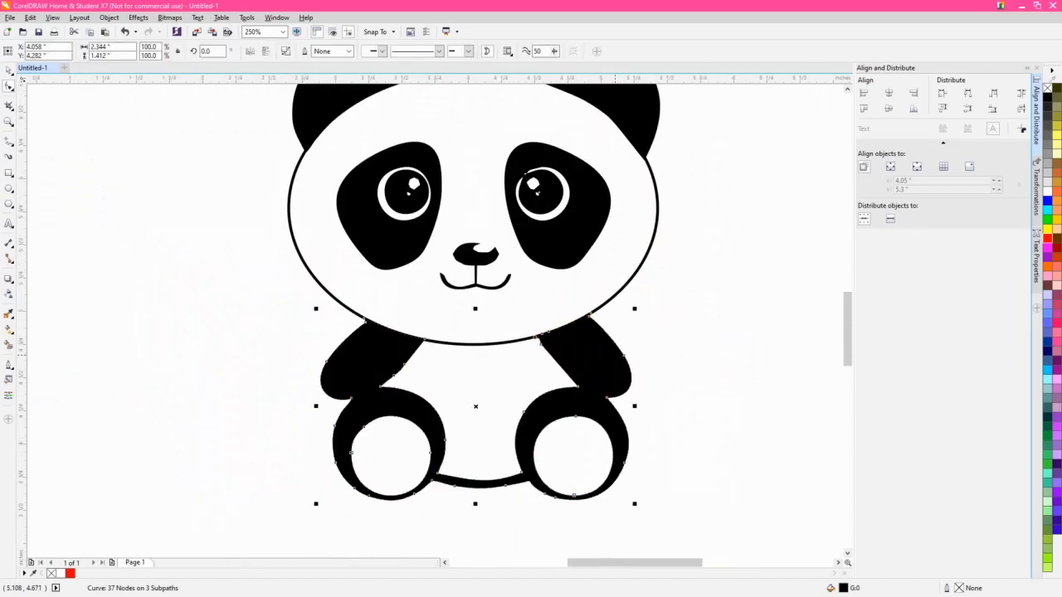
{"action": "left_click", "coordinate": [720, 317]}
{"action": "left_click_drag", "start_coordinate": [716, 315], "coordinate": [636, 368]}
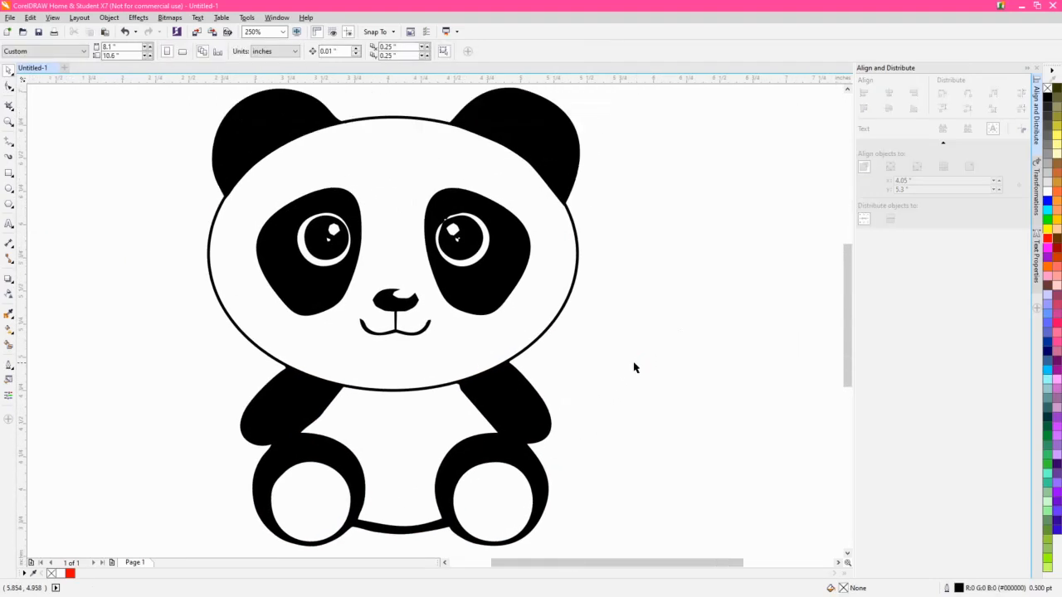
{"action": "scroll", "coordinate": [522, 356], "scroll_direction": "down", "scroll_amount": 1}
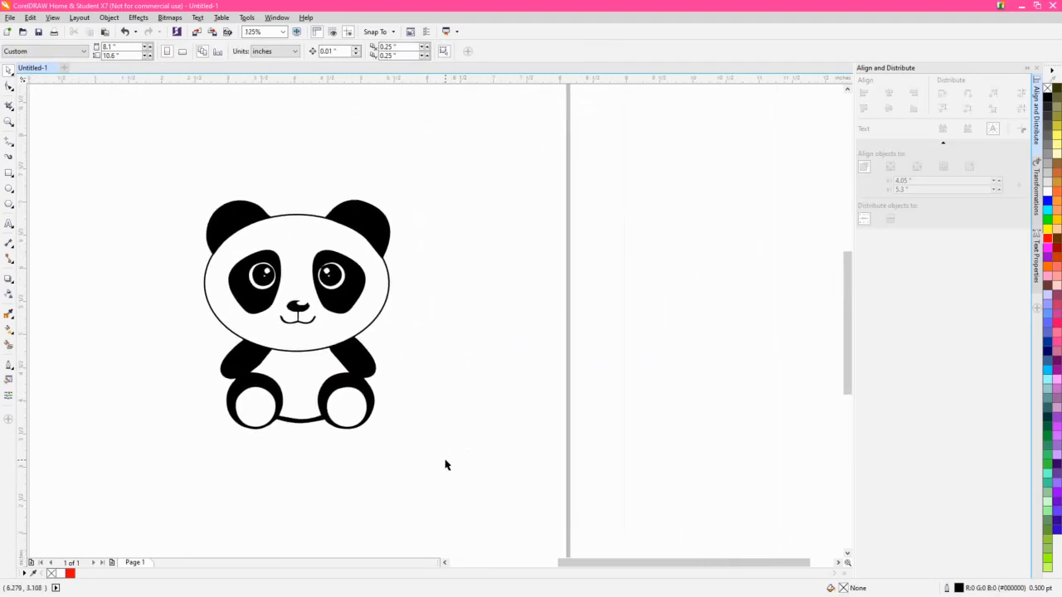